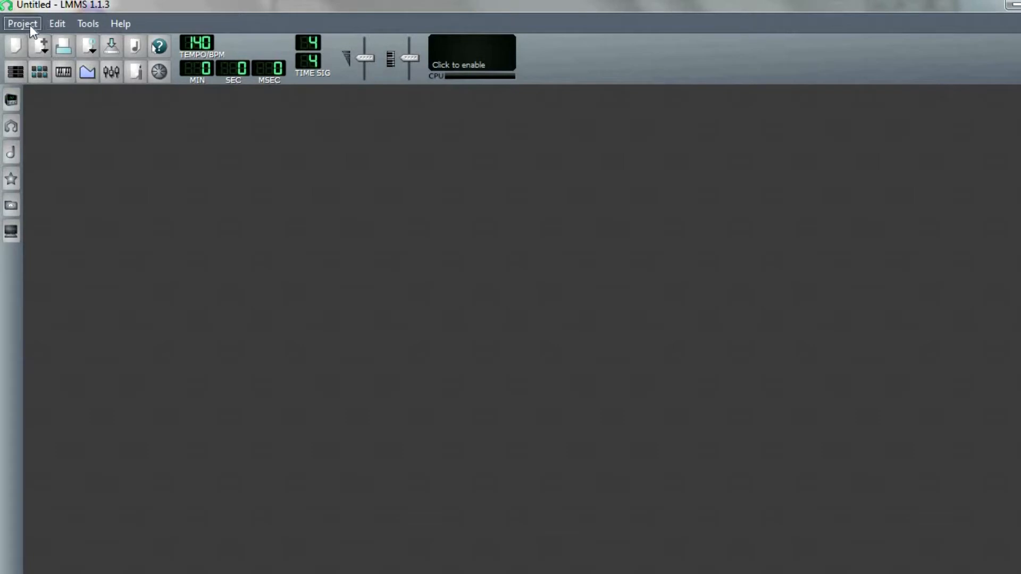
- Look over the project, edit, tools and help commands, and view the general settings without changing them
click(30, 24)
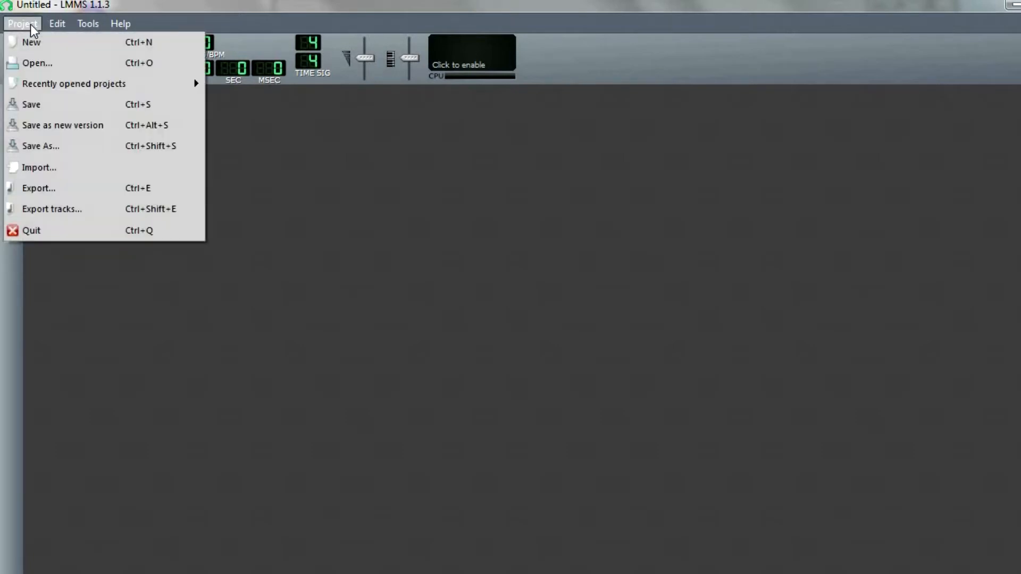
mouse_move(57, 26)
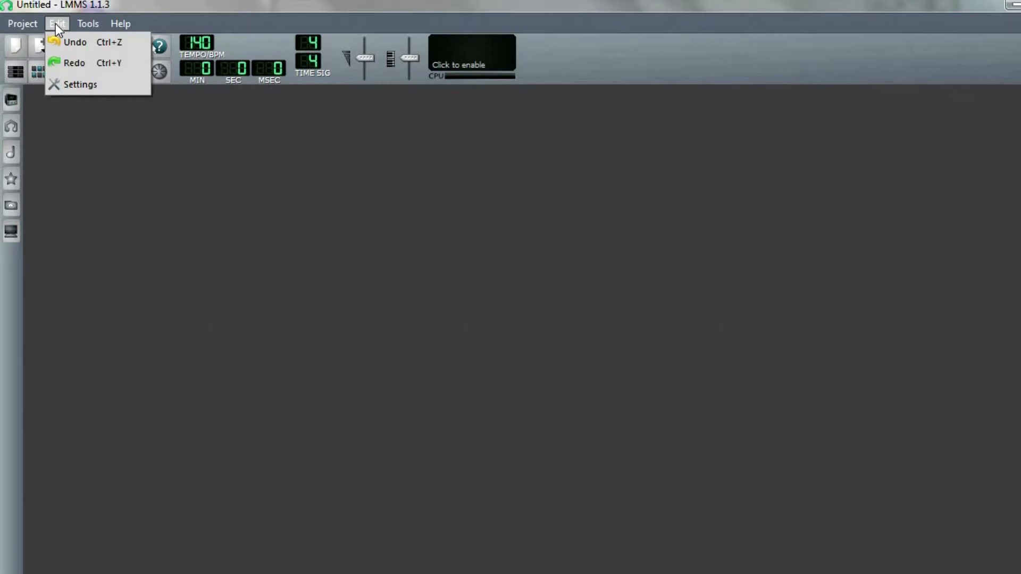
click(80, 86)
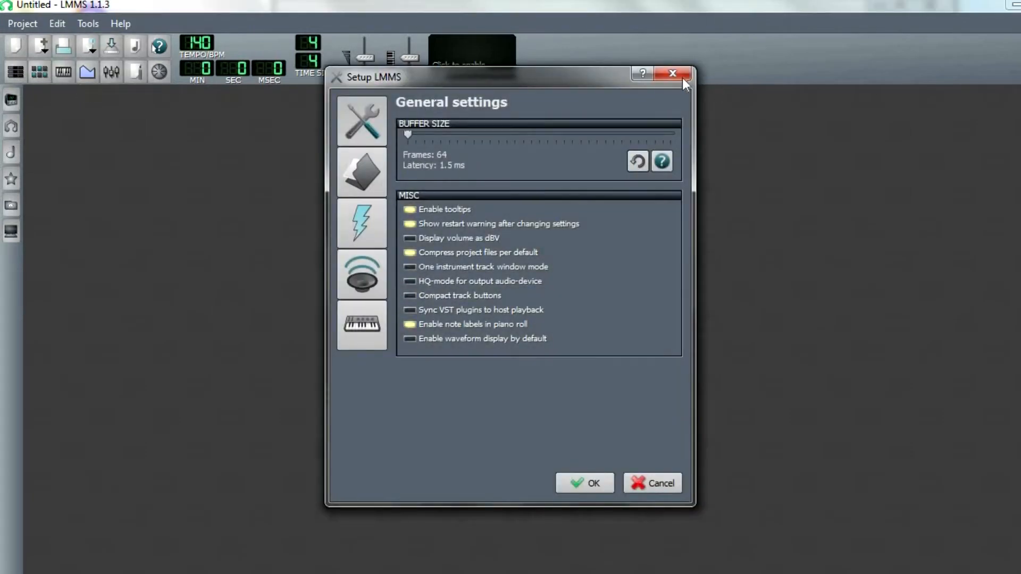
click(671, 78)
click(90, 24)
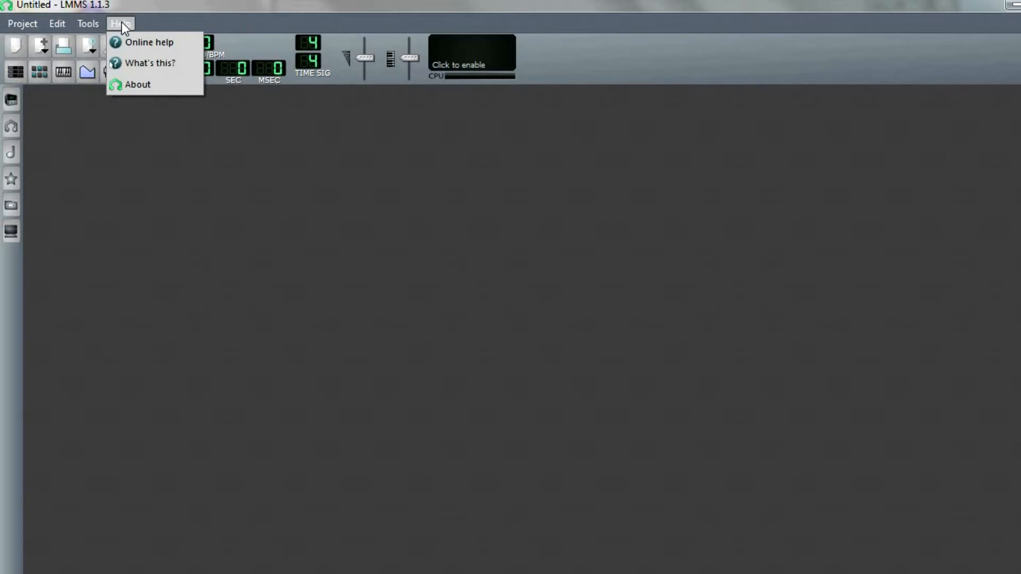
click(98, 151)
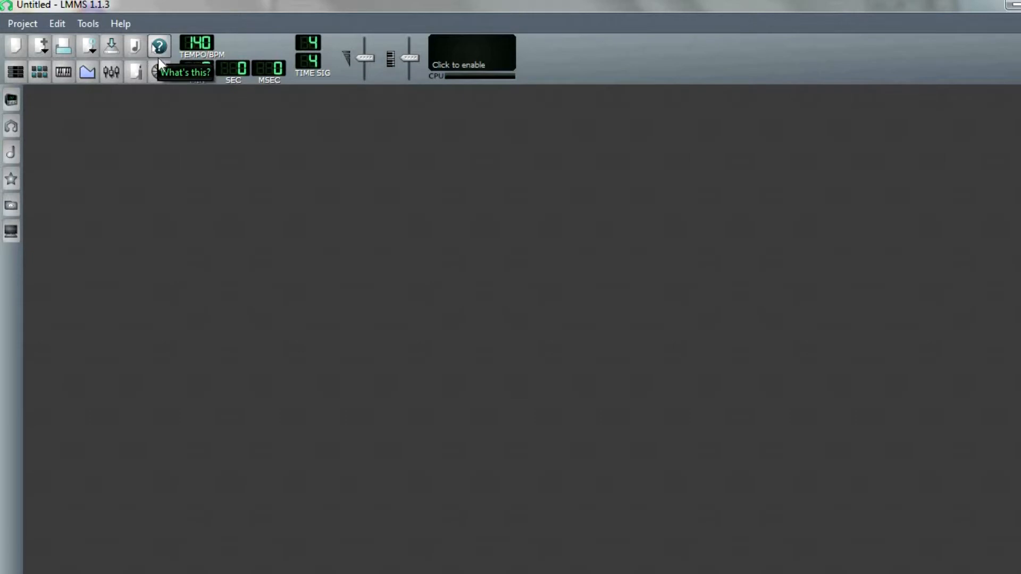
- Toggle the Song-Editor window, leave it shown, and display the Beat+Bassline Editor as well
click(18, 76)
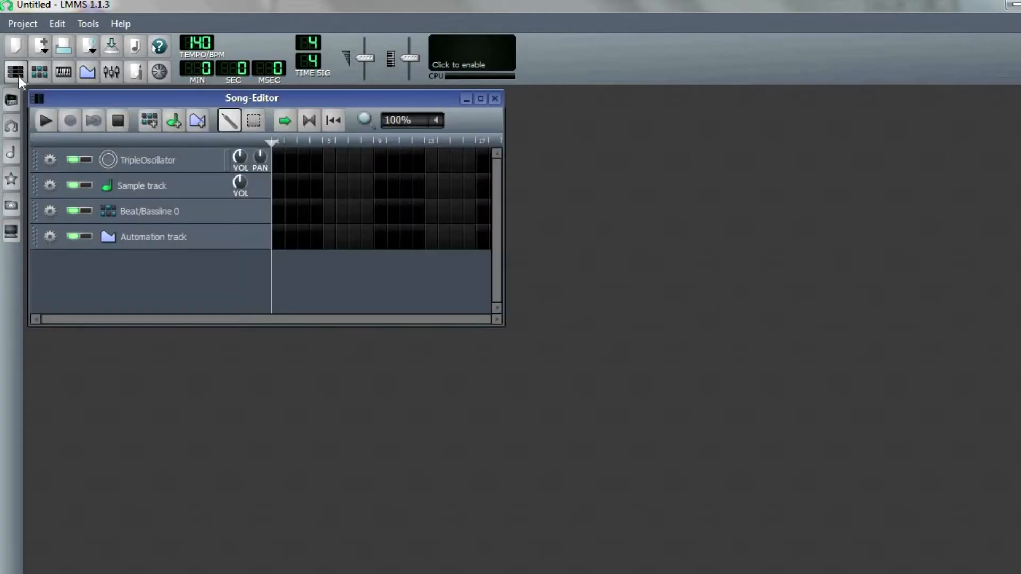
click(18, 76)
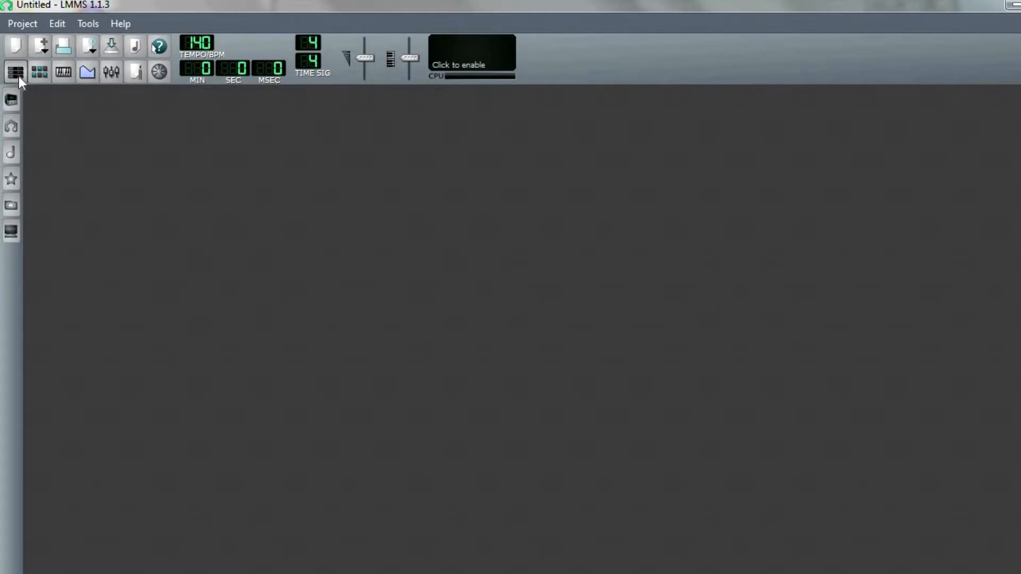
click(18, 76)
click(18, 76)
click(18, 76)
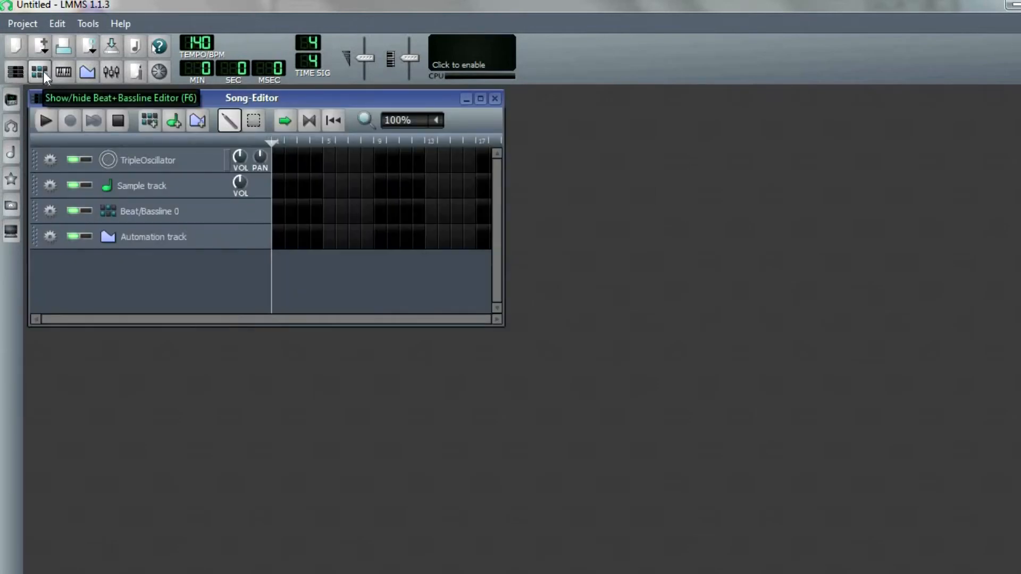
click(43, 73)
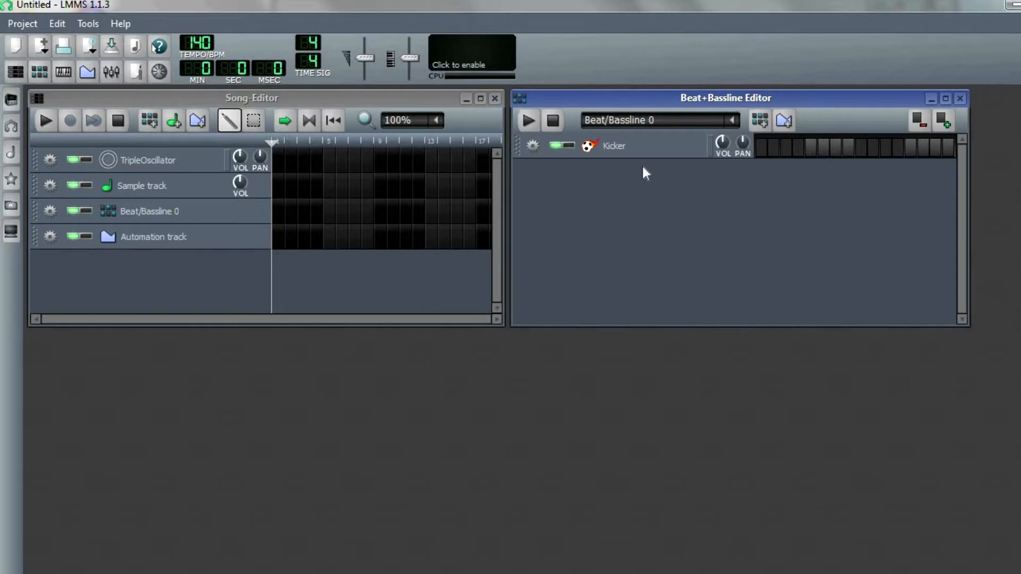
- View the Piano-Roll, FX-Mixer, project notes and controller rack windows
click(63, 74)
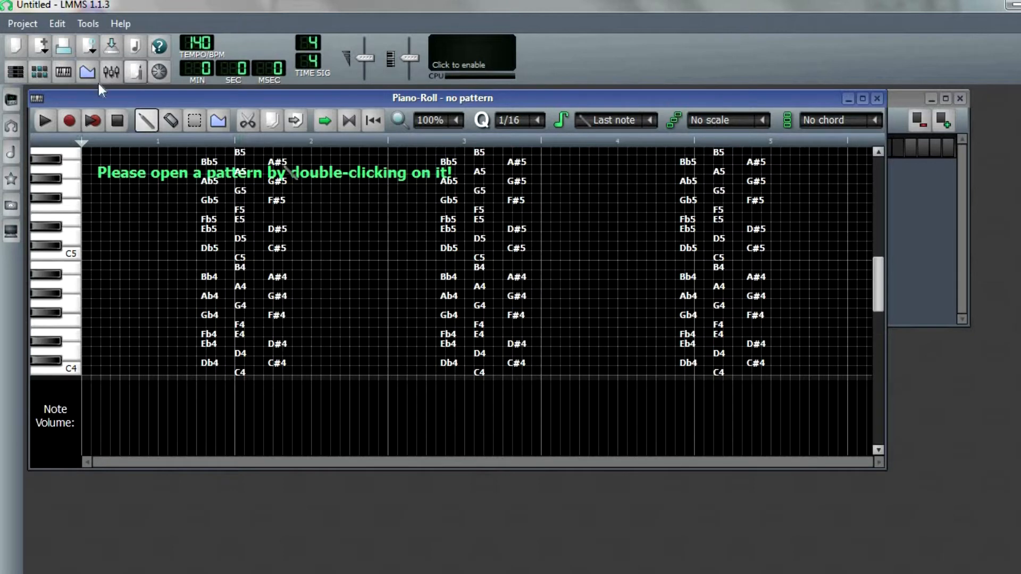
click(111, 72)
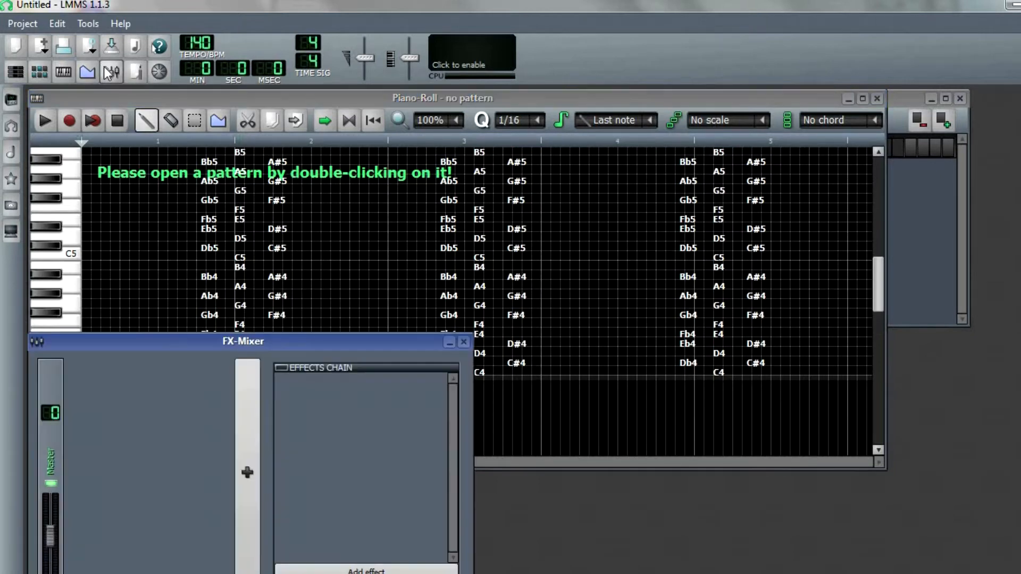
click(136, 72)
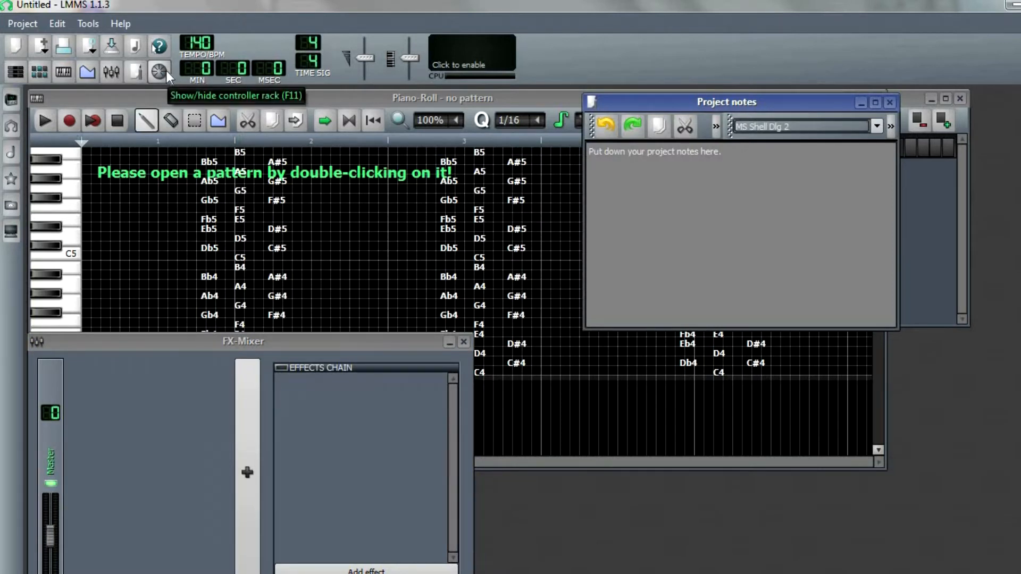
click(166, 71)
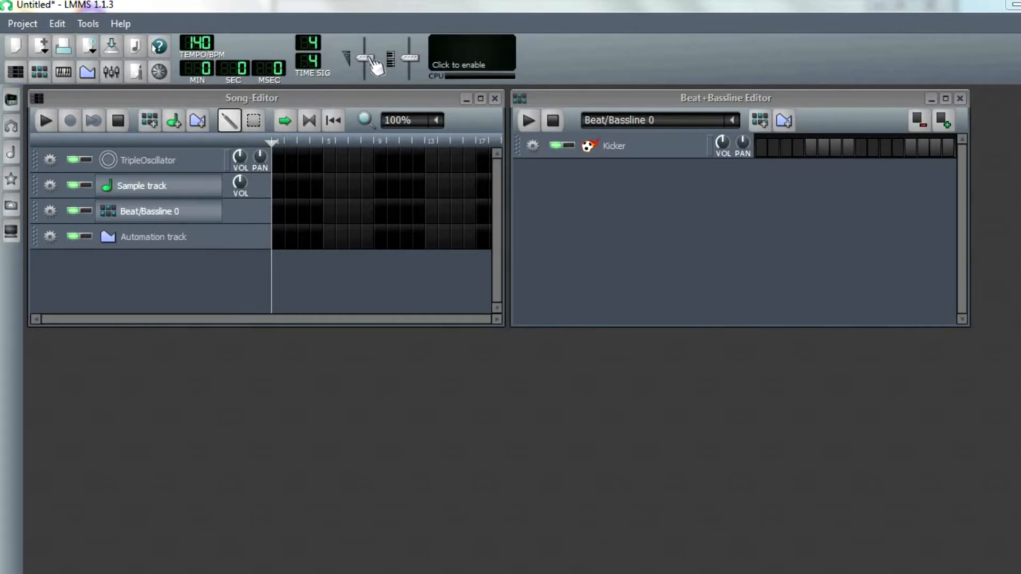
- Try the master-output visualization on and off, and check the tempo entry dialog without changing the value
click(452, 52)
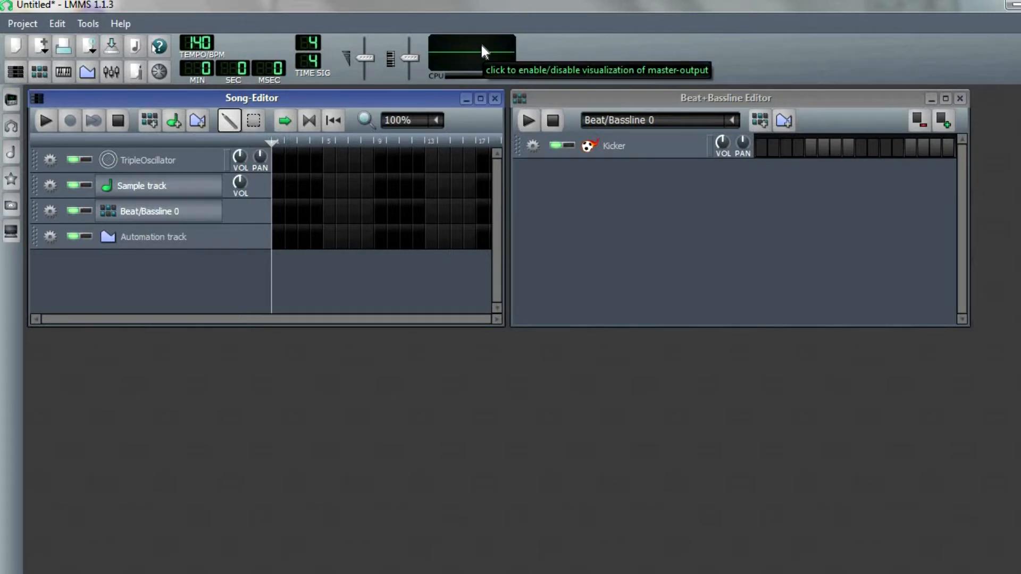
click(495, 53)
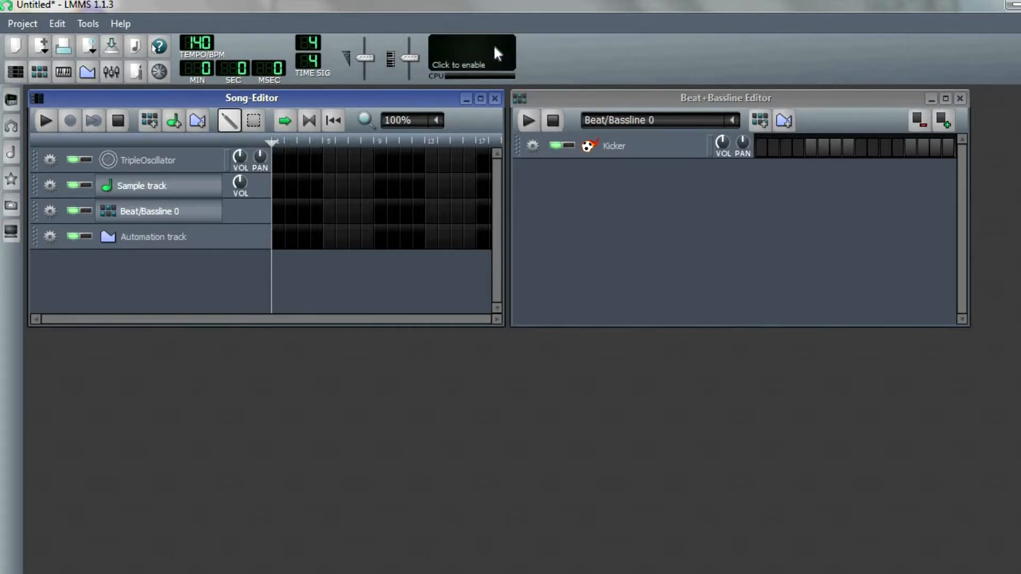
click(414, 61)
double_click(196, 43)
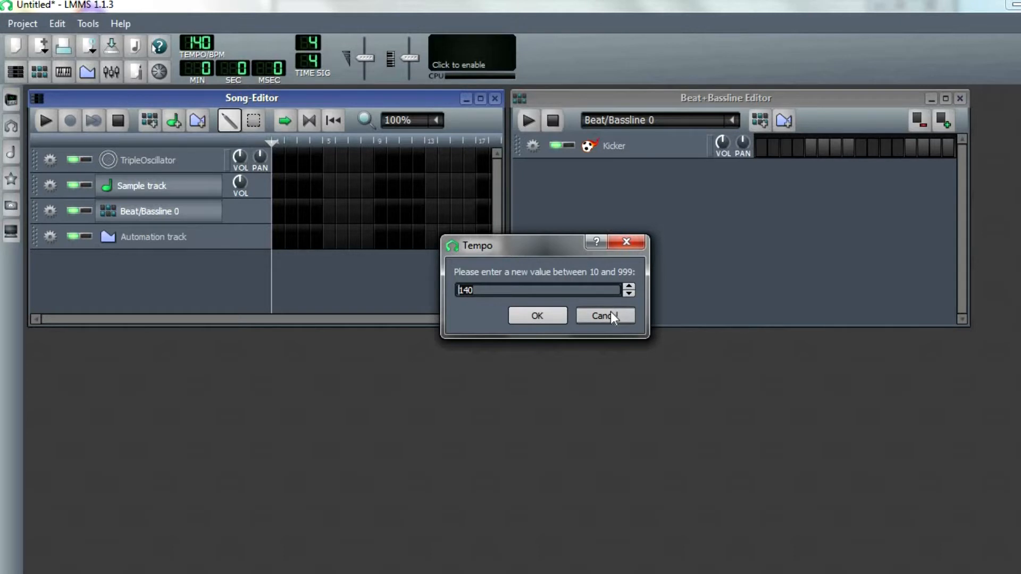
click(550, 317)
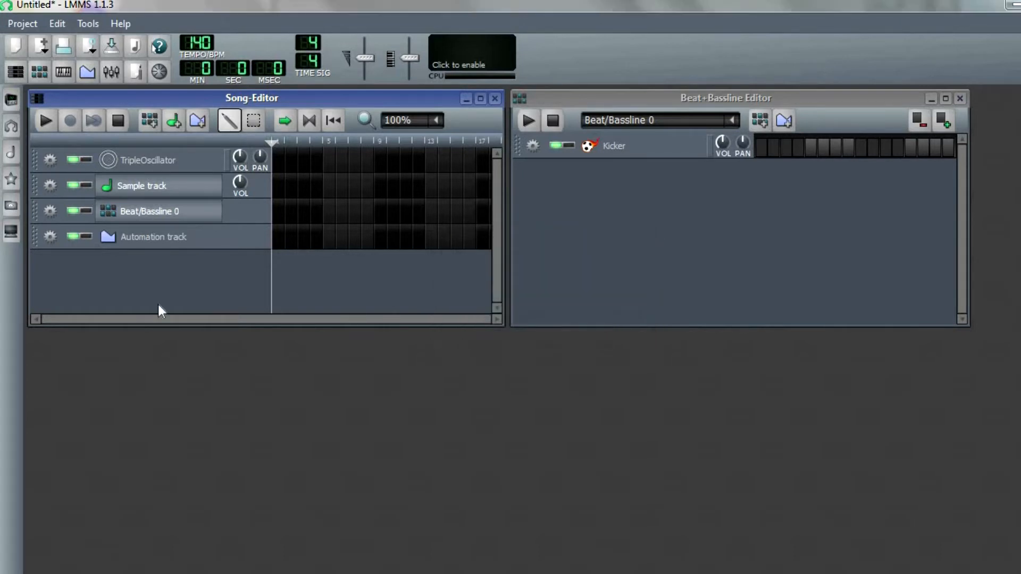
- Add the AudioFileProcessor instrument plugin to the Song-Editor and Nescaline to the Beat+Bassline Editor
click(14, 103)
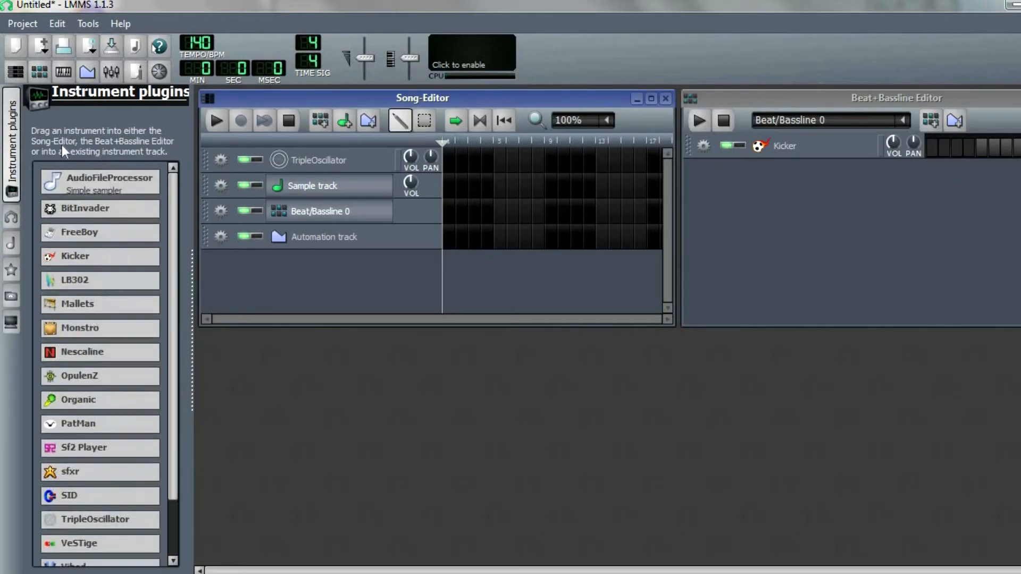
drag(171, 230, 172, 186)
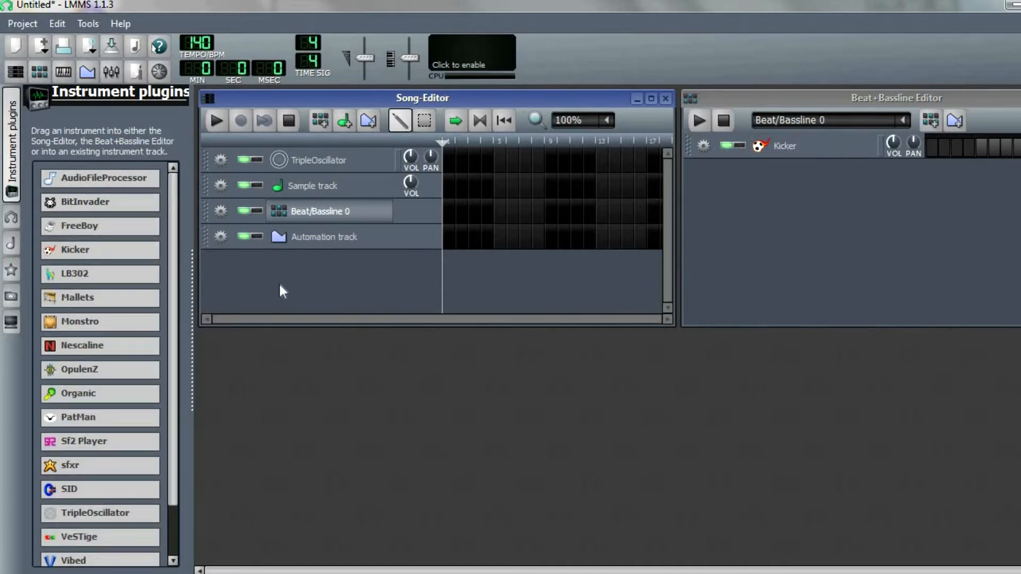
drag(117, 179, 353, 273)
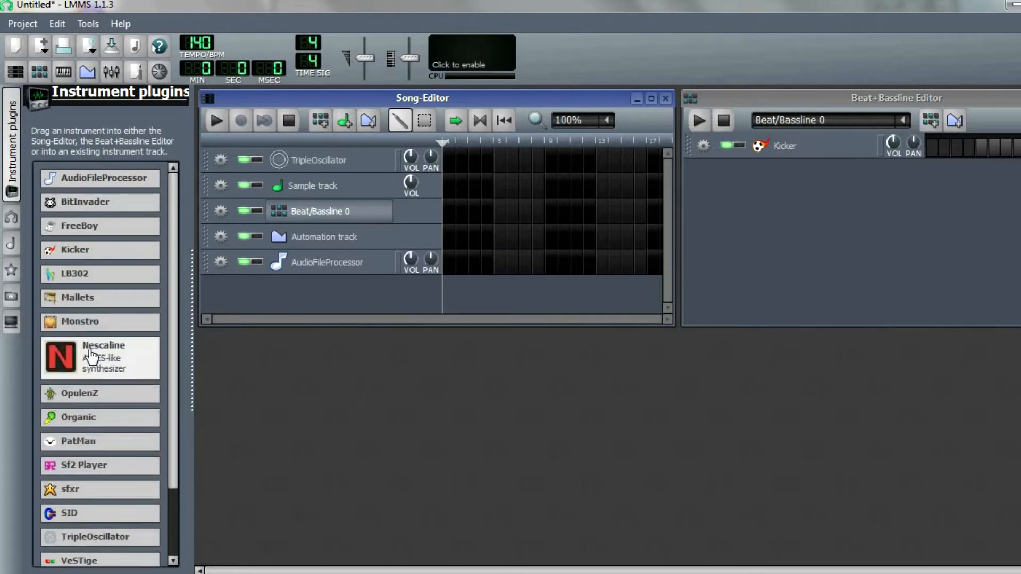
drag(90, 355, 720, 193)
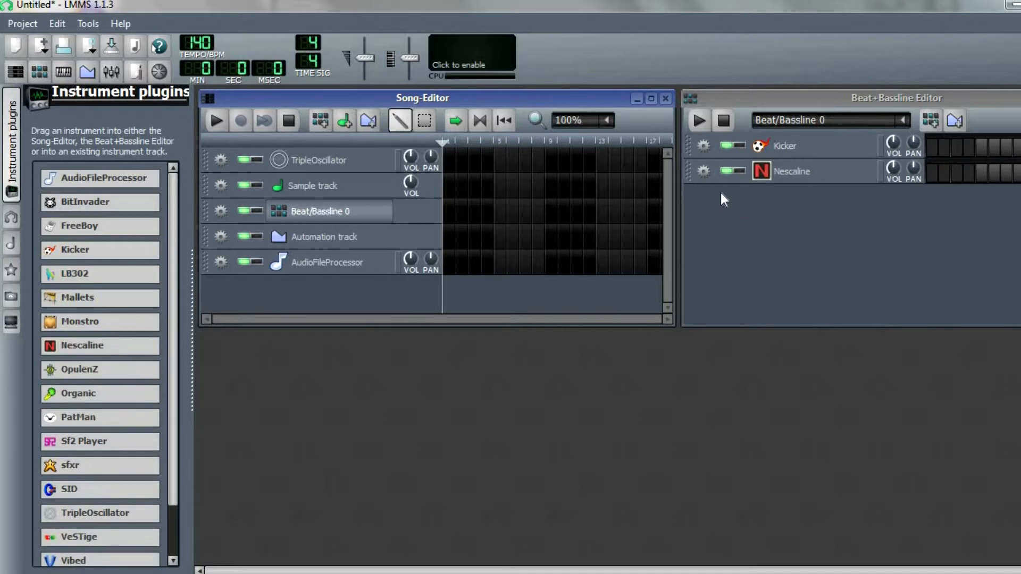
- Remove the AudioFileProcessor track from the Song-Editor and the Nescaline track from the Beat+Bassline Editor
click(219, 263)
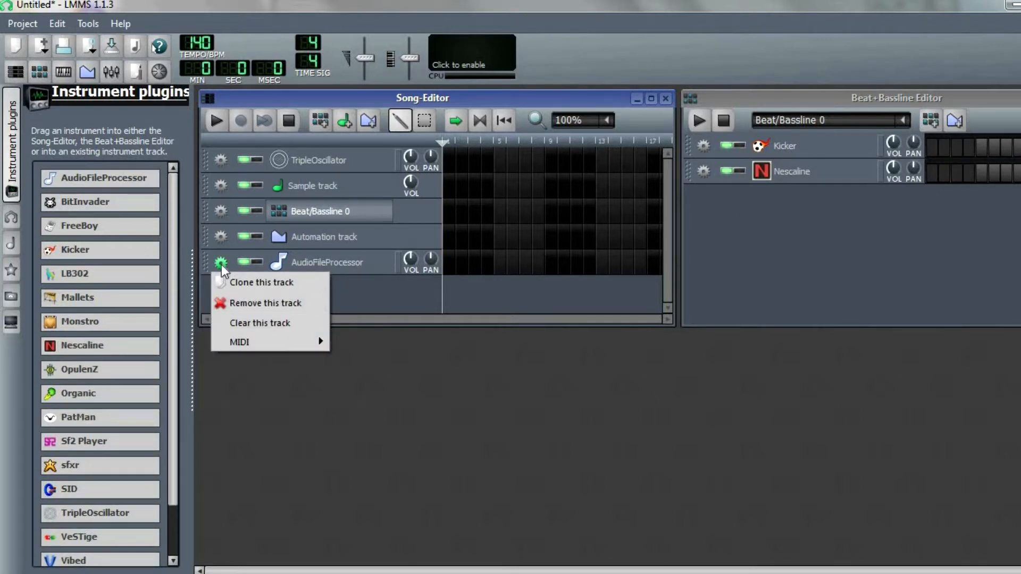
click(237, 303)
click(704, 173)
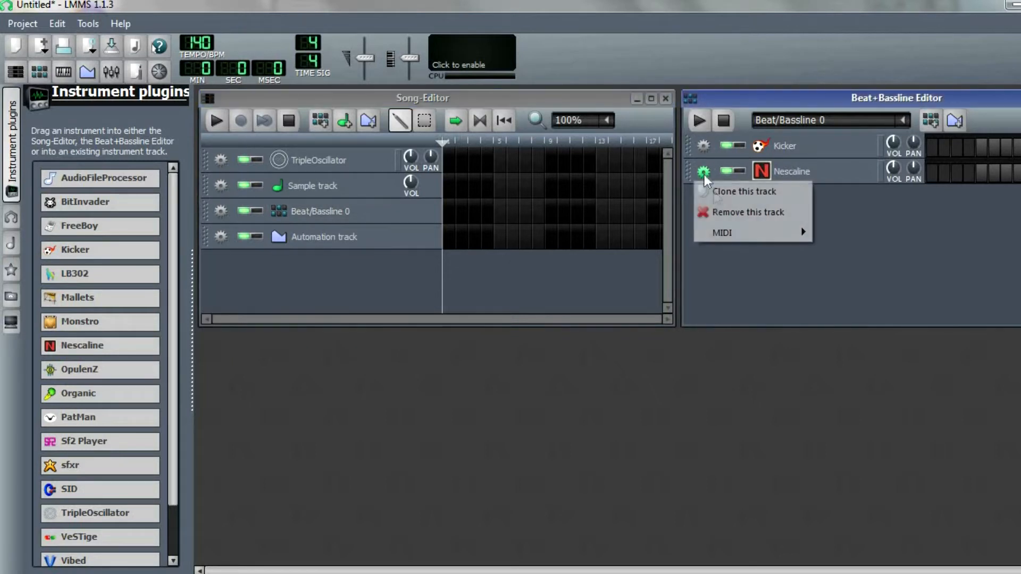
click(729, 216)
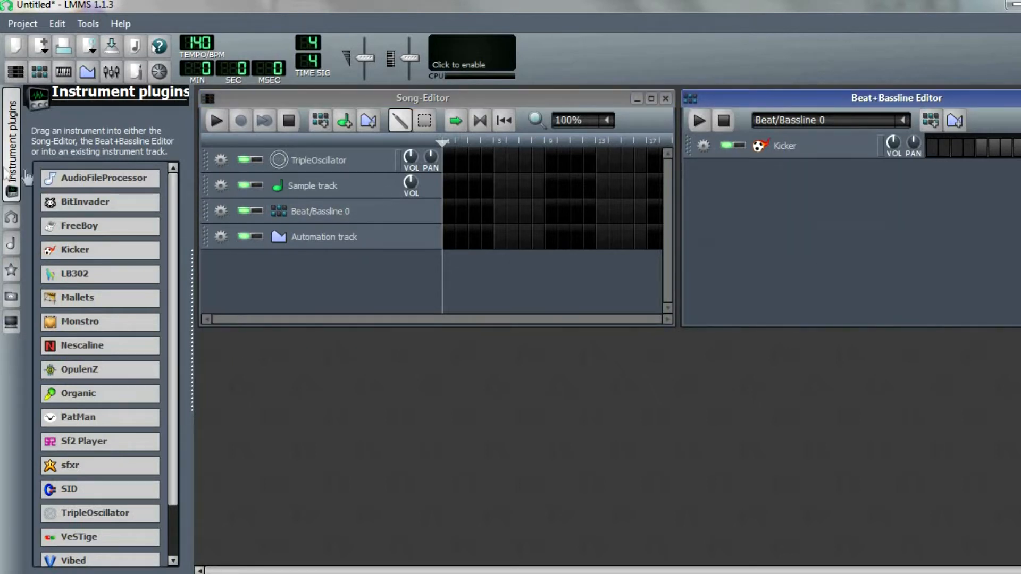
- Look at the project folders in My projects and select CoolSongs
click(10, 218)
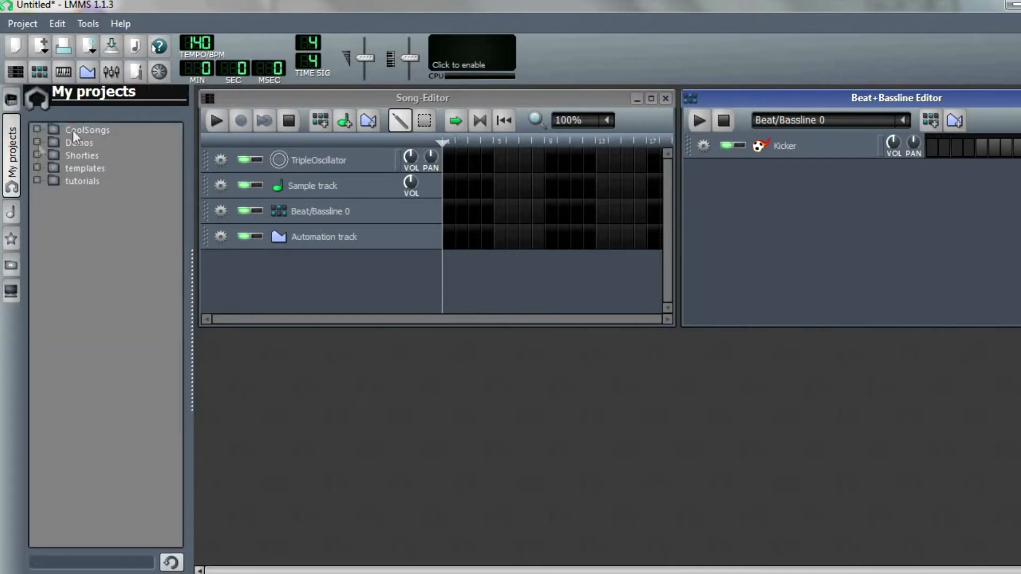
click(53, 132)
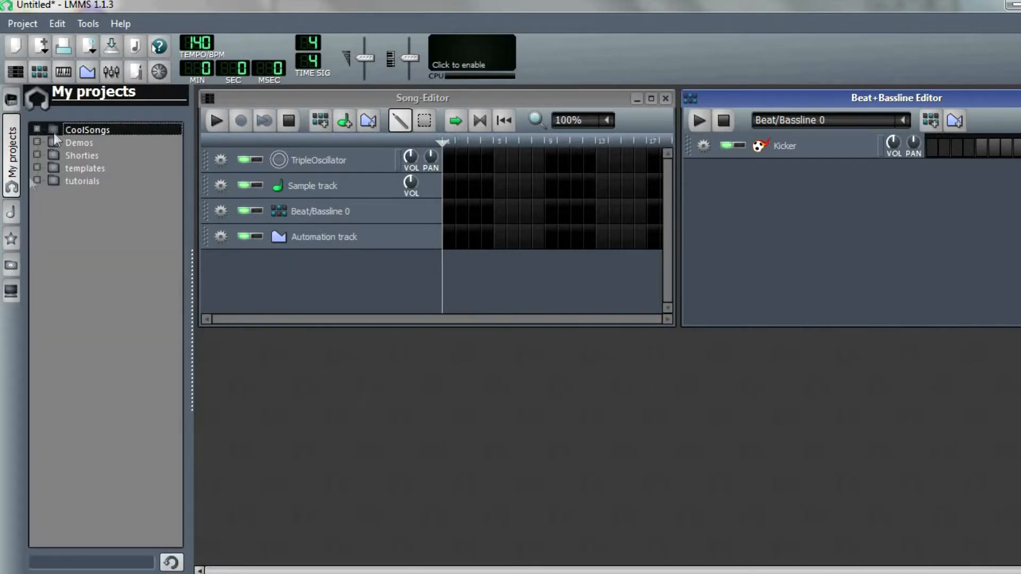
- Preview bass_acid01.ogg, bass_hard01.ogg and synth_acid01.ogg from the basses samples, and expand the bassloopes folder
click(10, 217)
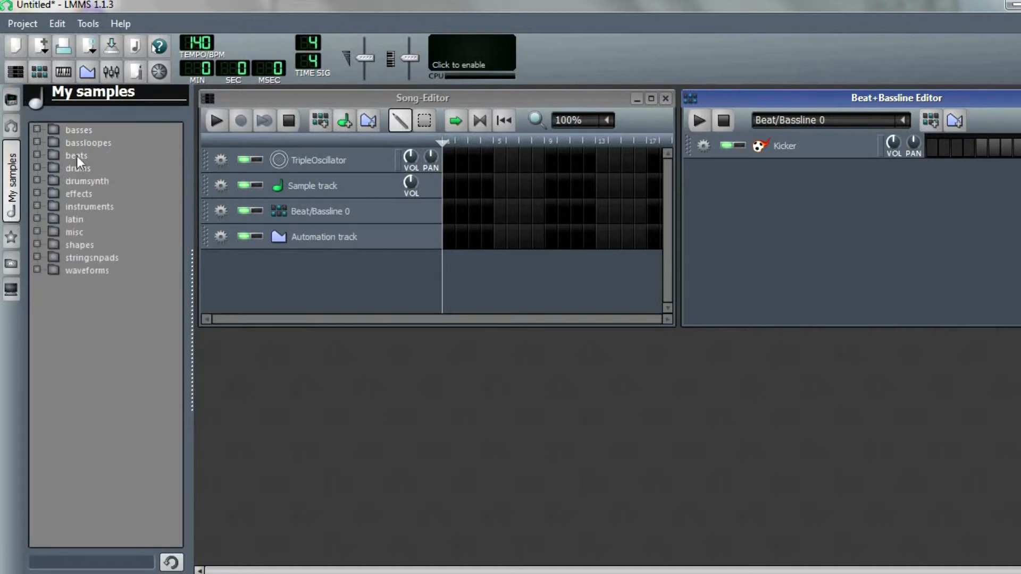
double_click(65, 133)
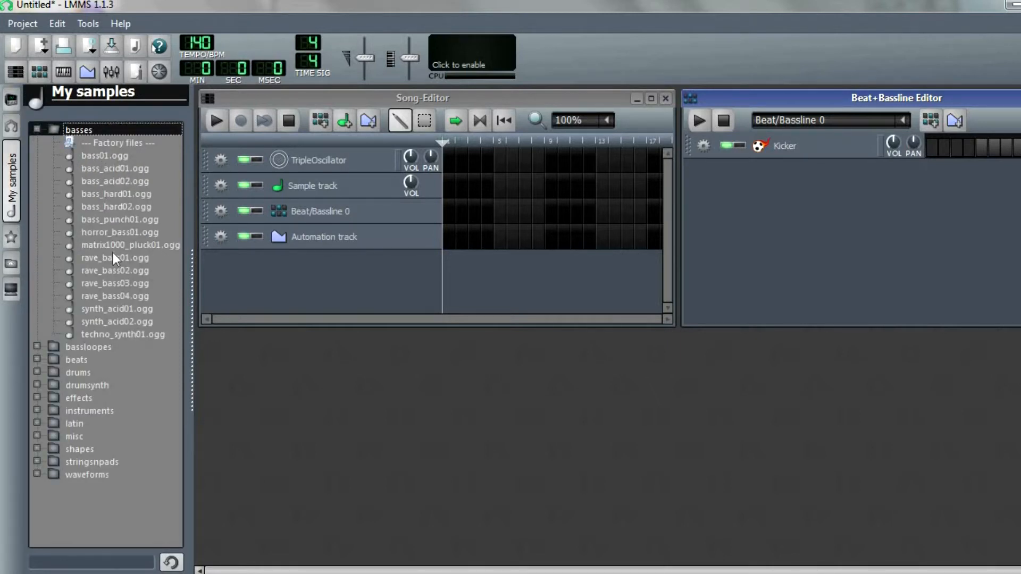
click(108, 170)
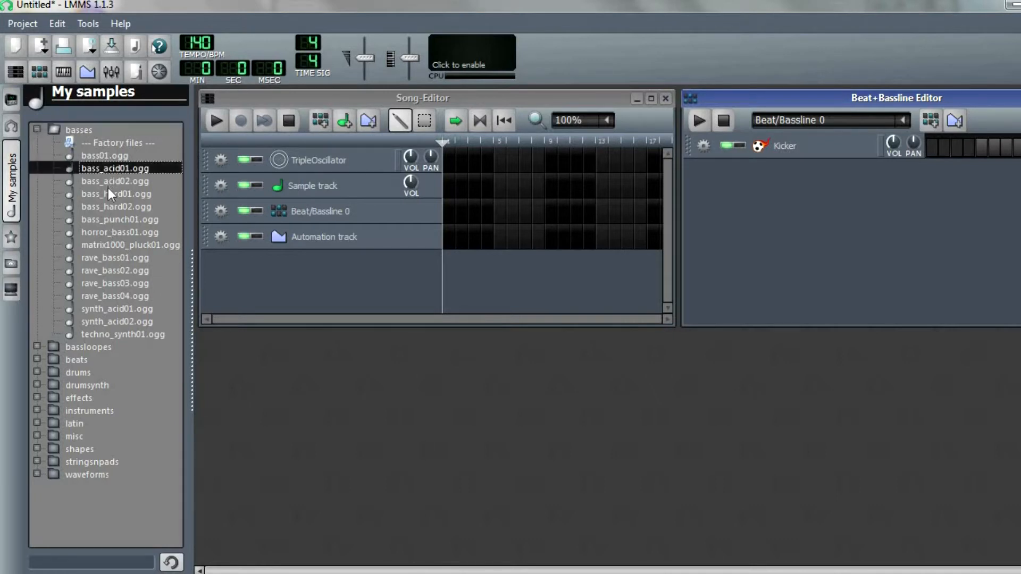
click(107, 195)
click(124, 311)
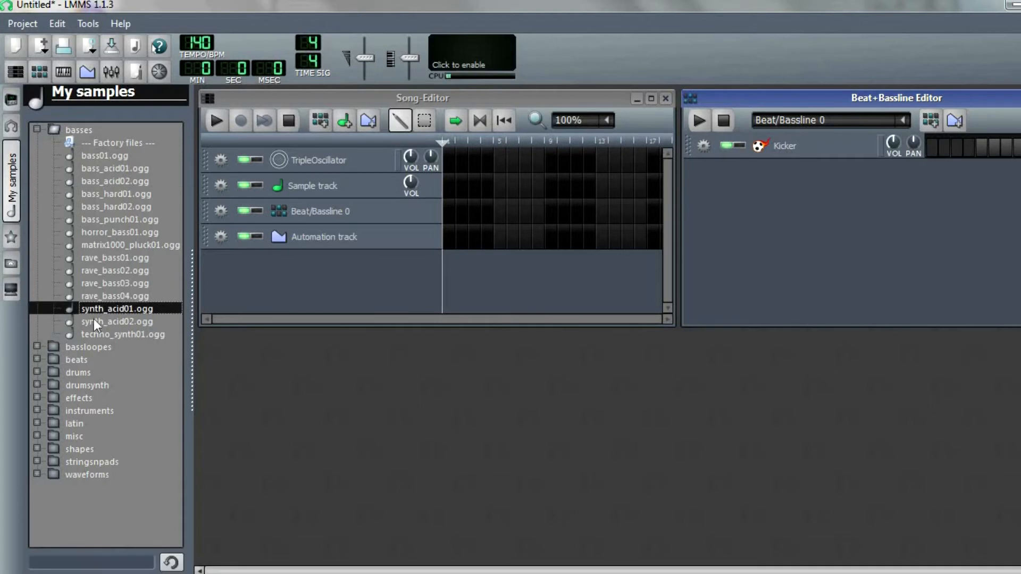
click(53, 347)
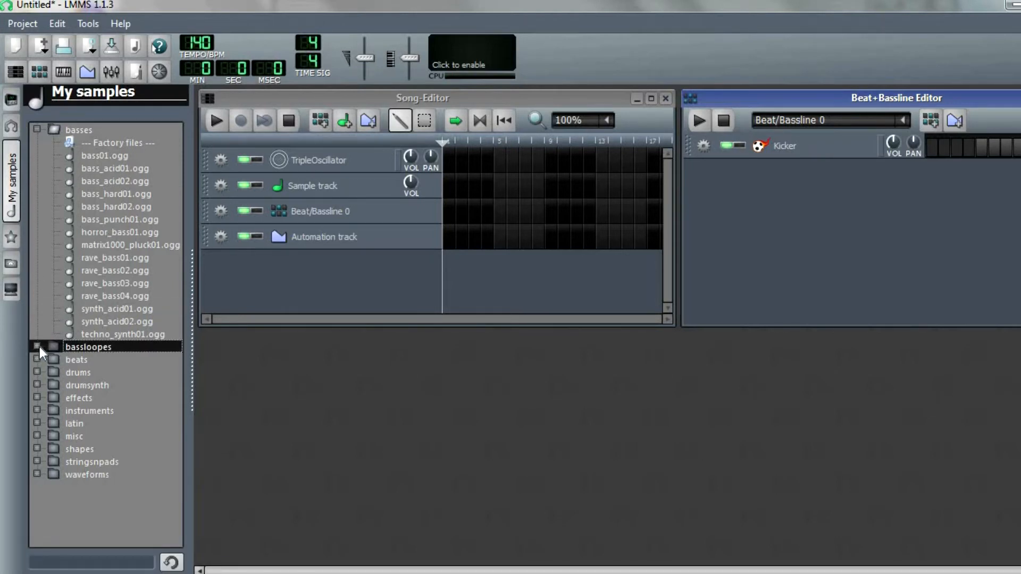
click(38, 346)
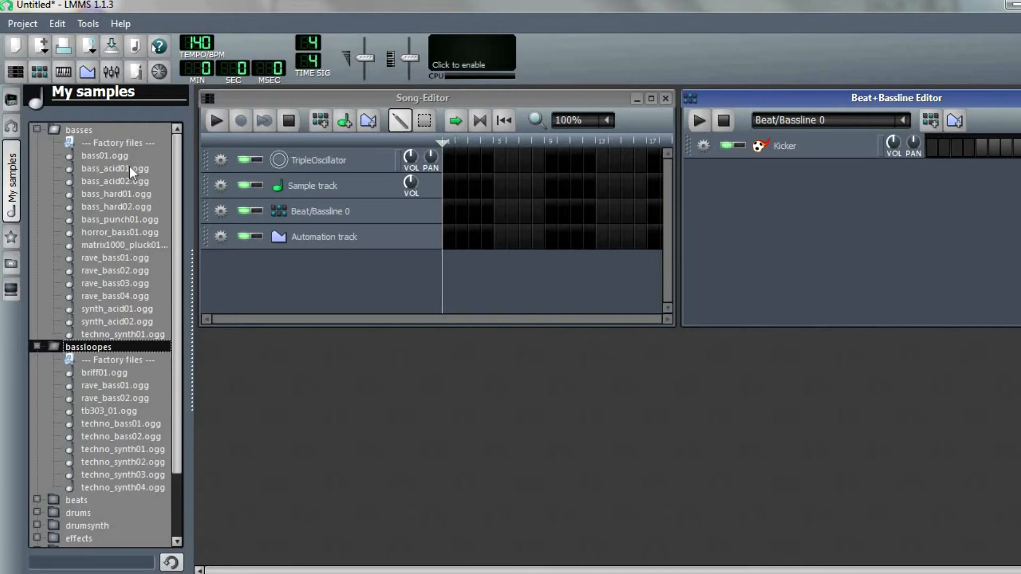
- Add the samples bass_punch01.ogg and rave_bass03.ogg as tracks in the Beat+Bassline Editor
drag(88, 220, 245, 266)
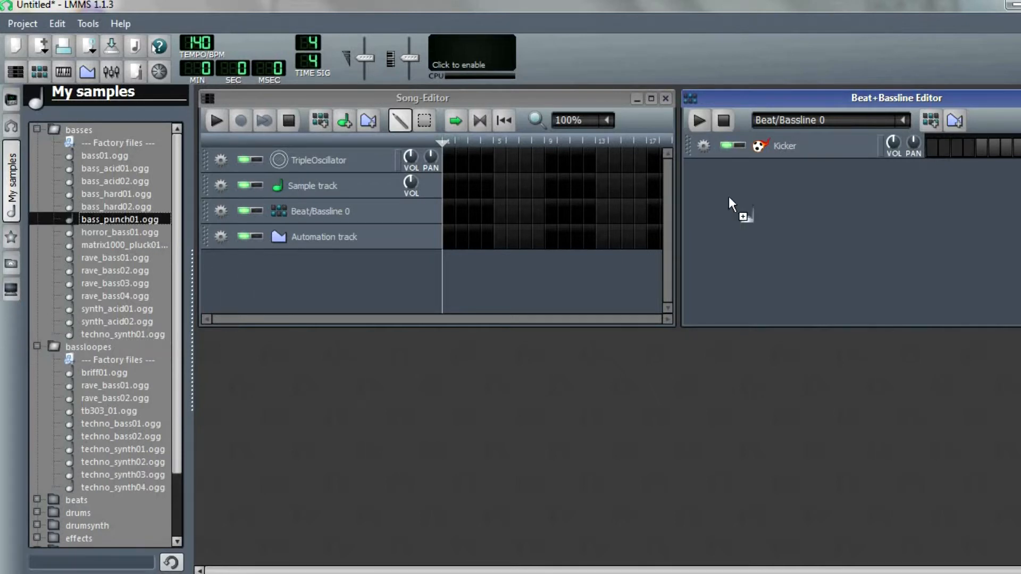
drag(729, 197, 732, 199)
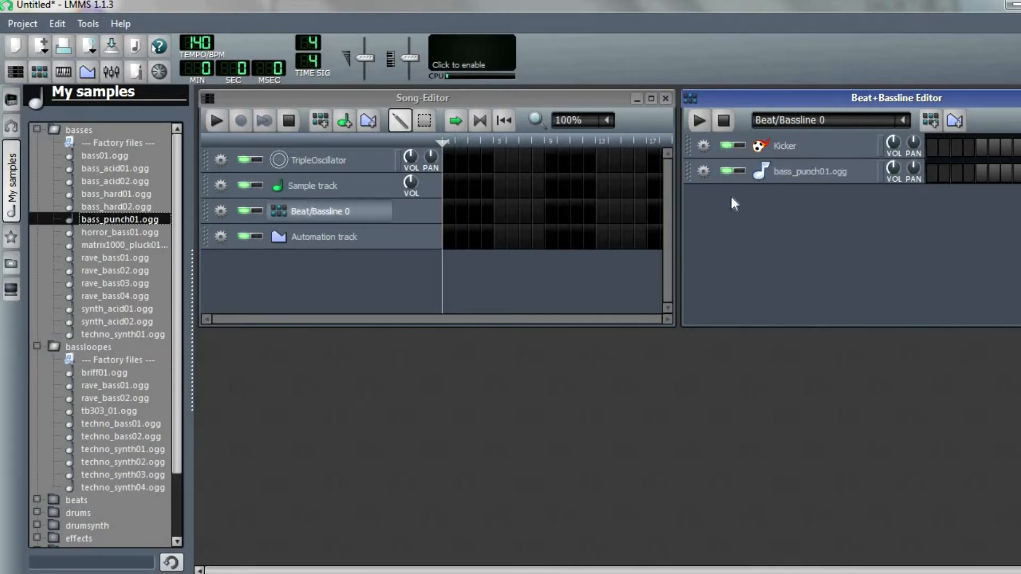
double_click(106, 282)
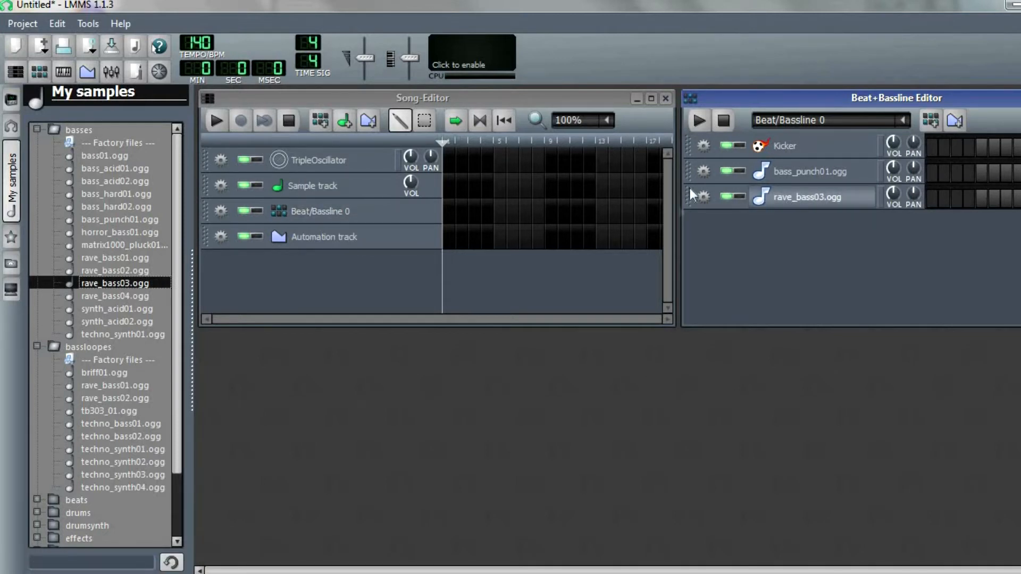
- Look through the preset folders in My presets and the contents of My home and My computer
click(11, 239)
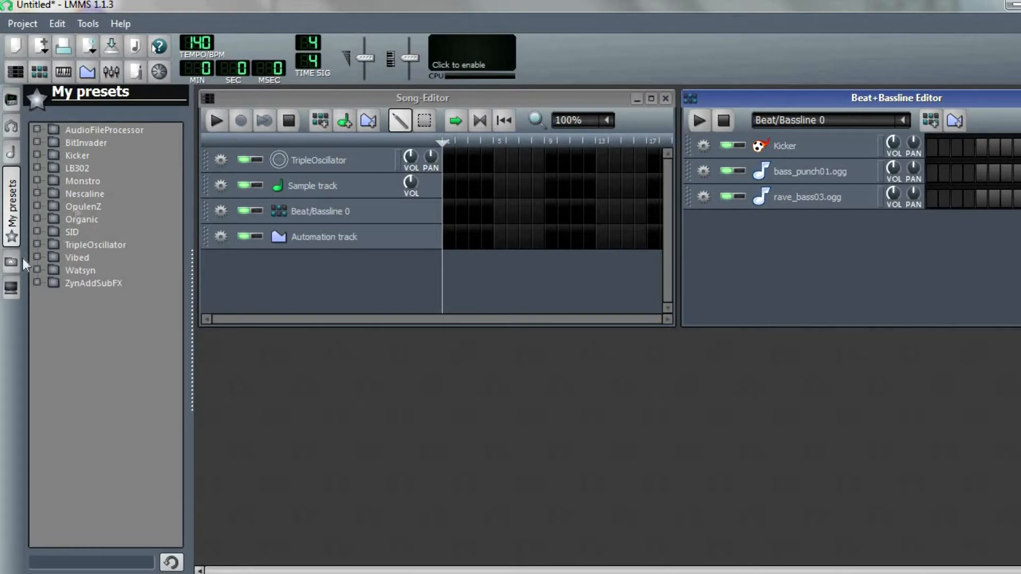
click(70, 144)
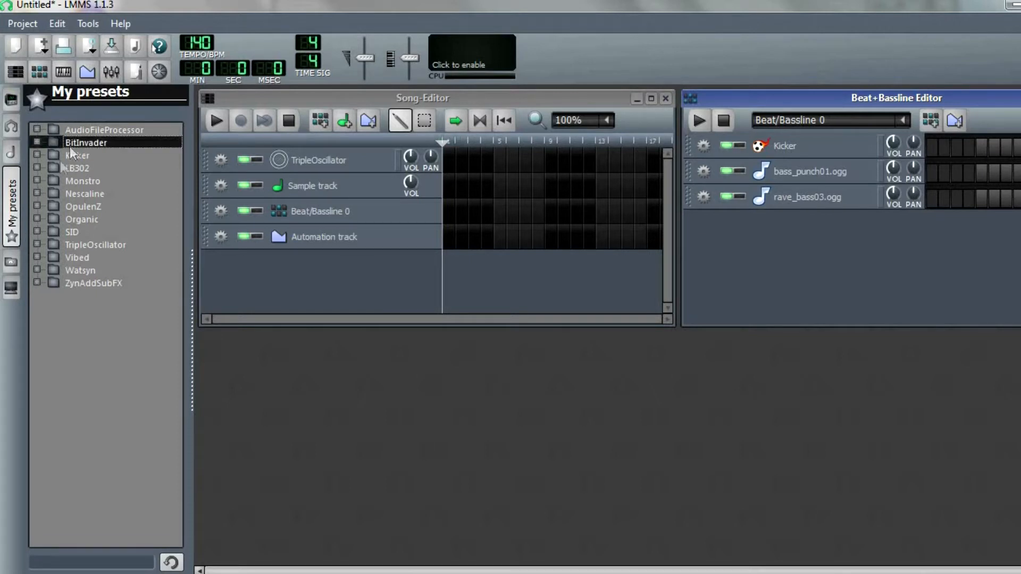
click(11, 262)
click(11, 280)
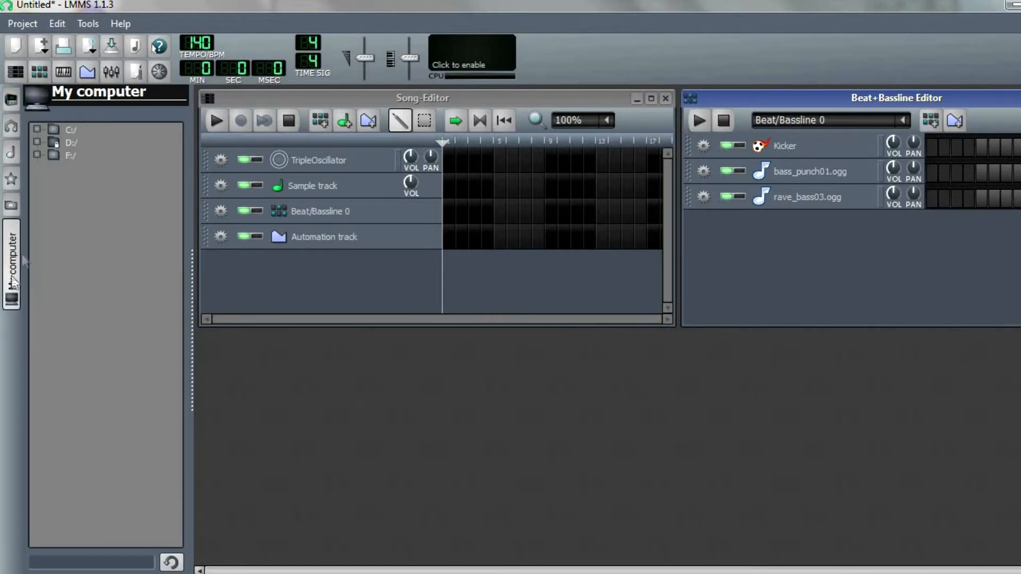
click(16, 225)
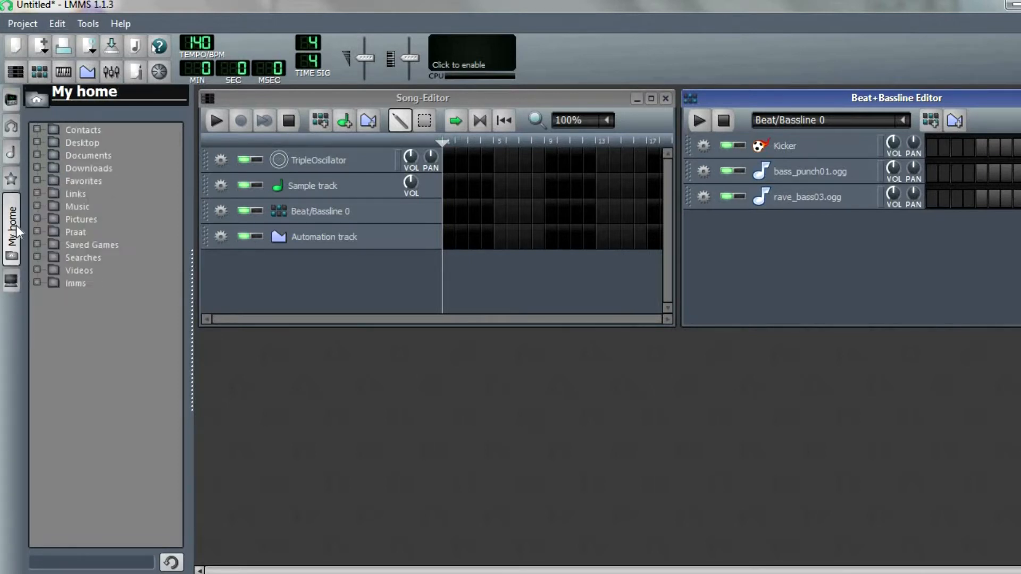
click(8, 288)
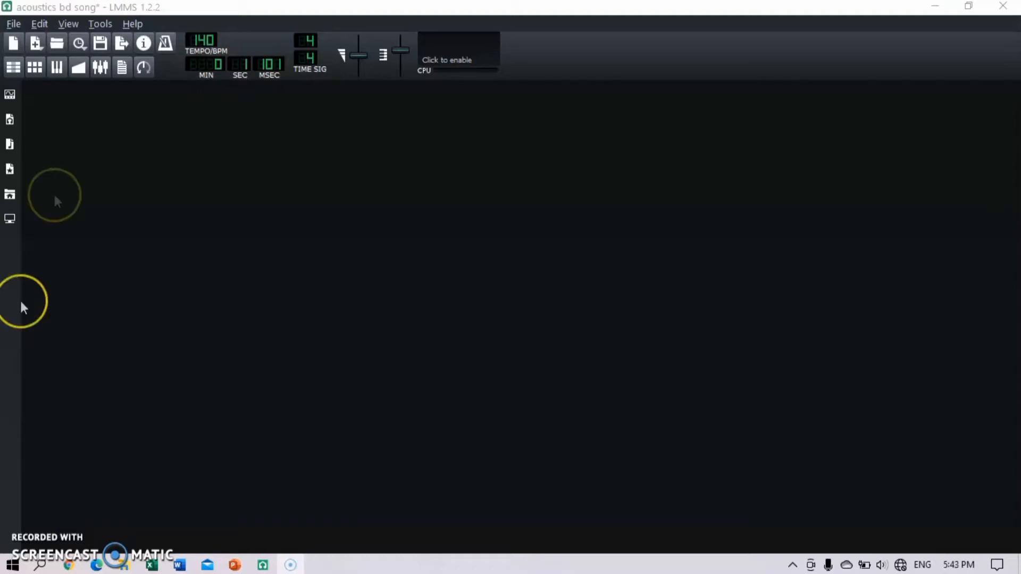
- Show the Song-Editor maximized and play the song from the start
click(17, 67)
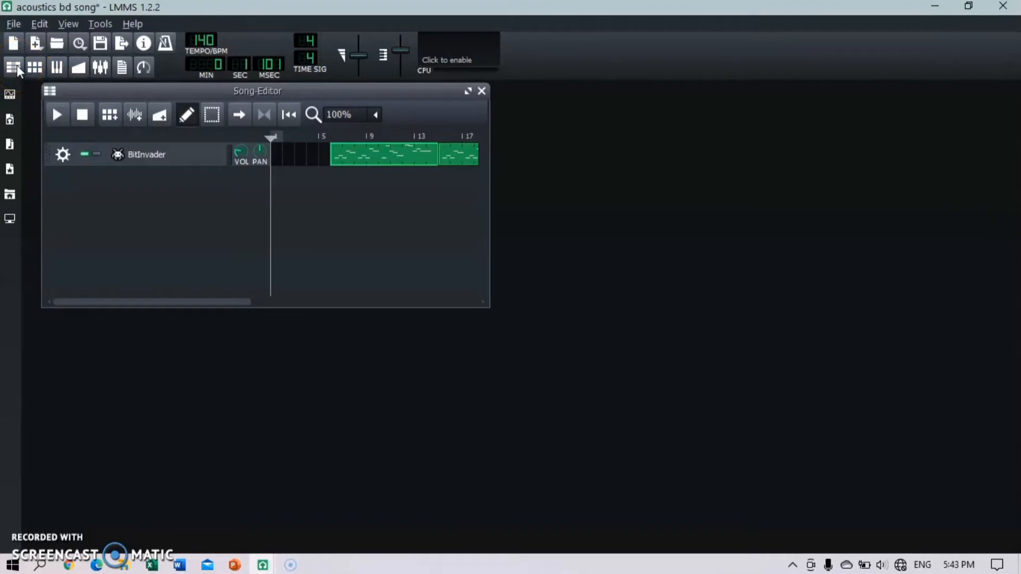
click(468, 92)
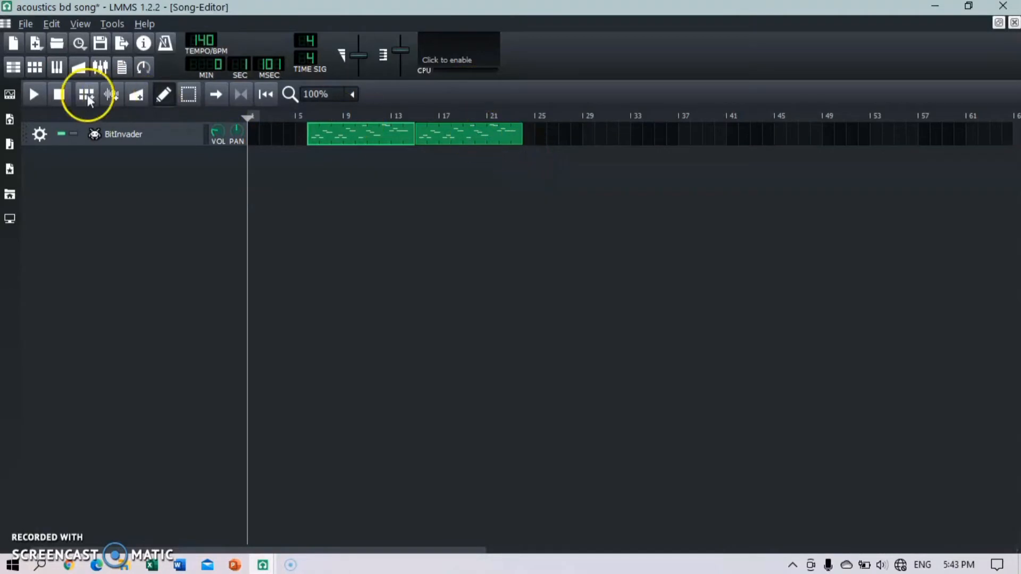
click(40, 93)
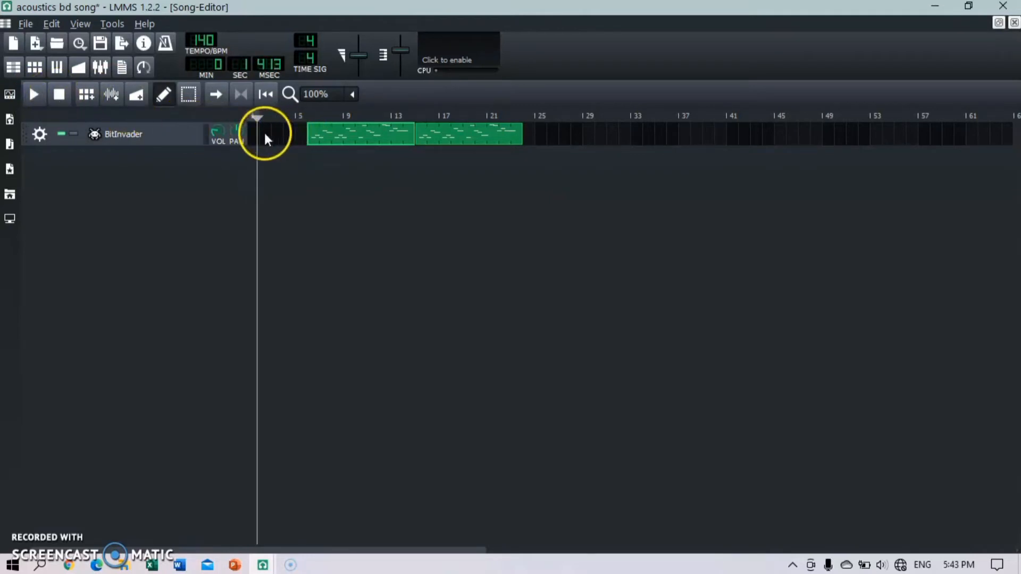
click(31, 96)
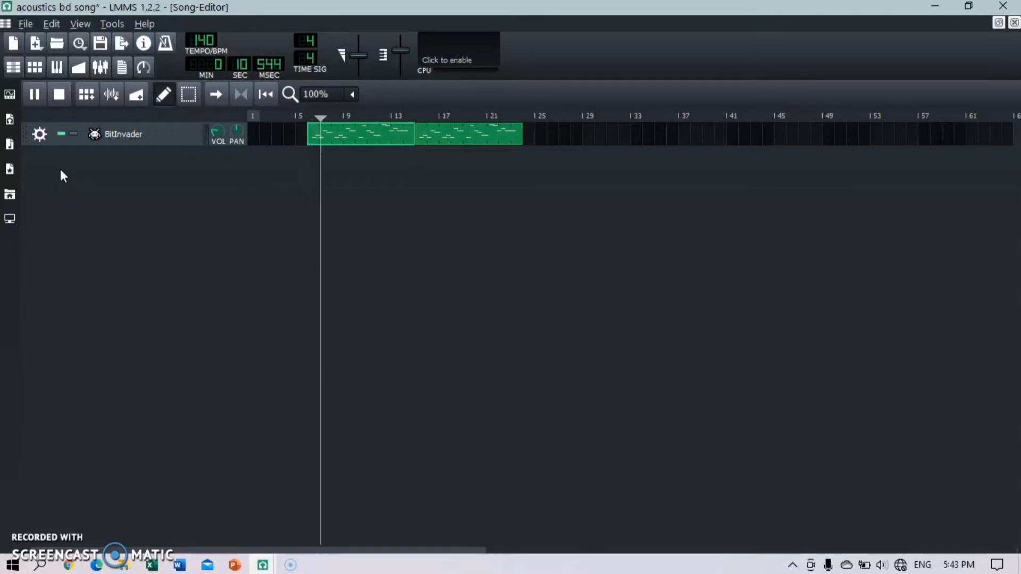
- Raise the system volume while the song plays, and pause playback at the end of the first BitInvader pattern
key(XF86AudioLowerVolume)
key(XF86AudioRaiseVolume)
key(XF86AudioRaiseVolume)
key(XF86AudioRaiseVolume)
key(XF86AudioRaiseVolume)
key(XF86AudioRaiseVolume)
key(XF86AudioRaiseVolume)
key(XF86AudioRaiseVolume)
key(XF86AudioRaiseVolume)
key(XF86AudioRaiseVolume)
key(XF86AudioRaiseVolume)
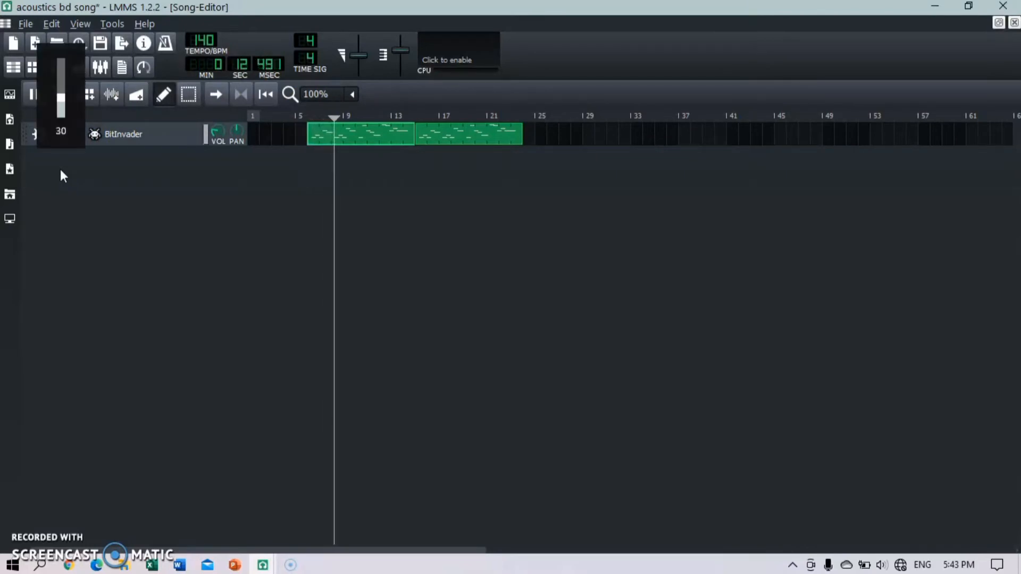
key(XF86AudioRaiseVolume)
key(XF86AudioRaiseVolume)
key(XF86AudioRaiseVolume)
key(XF86AudioRaiseVolume)
key(XF86AudioRaiseVolume)
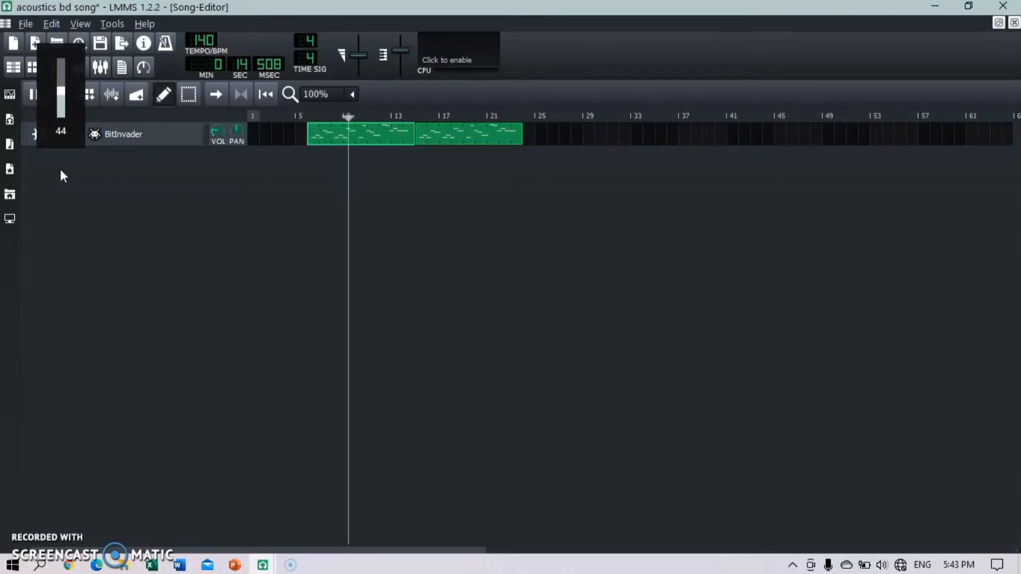
key(XF86AudioRaiseVolume)
key(XF86AudioRaiseVolume)
key(XF86AudioRaiseVolume)
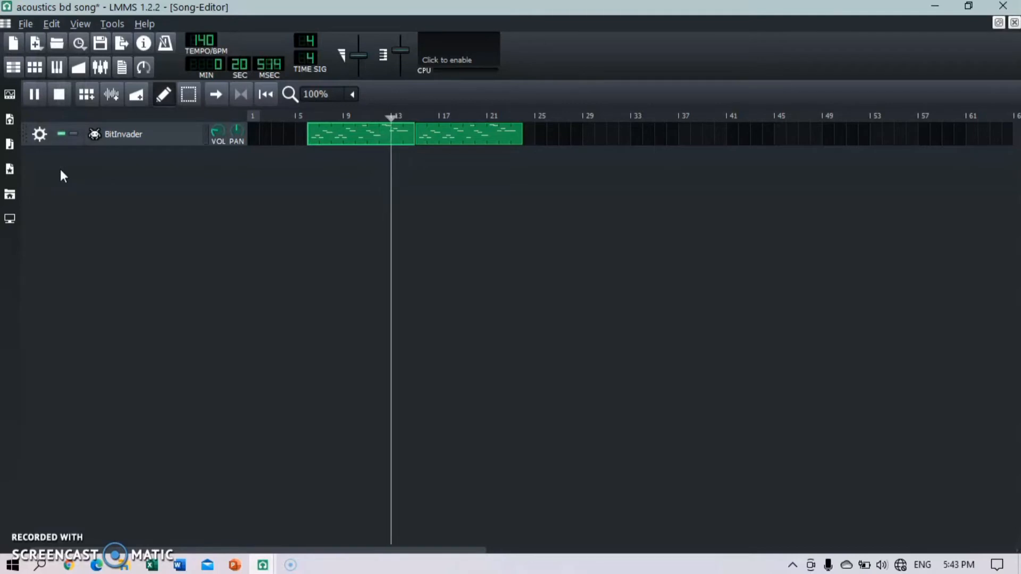
click(152, 177)
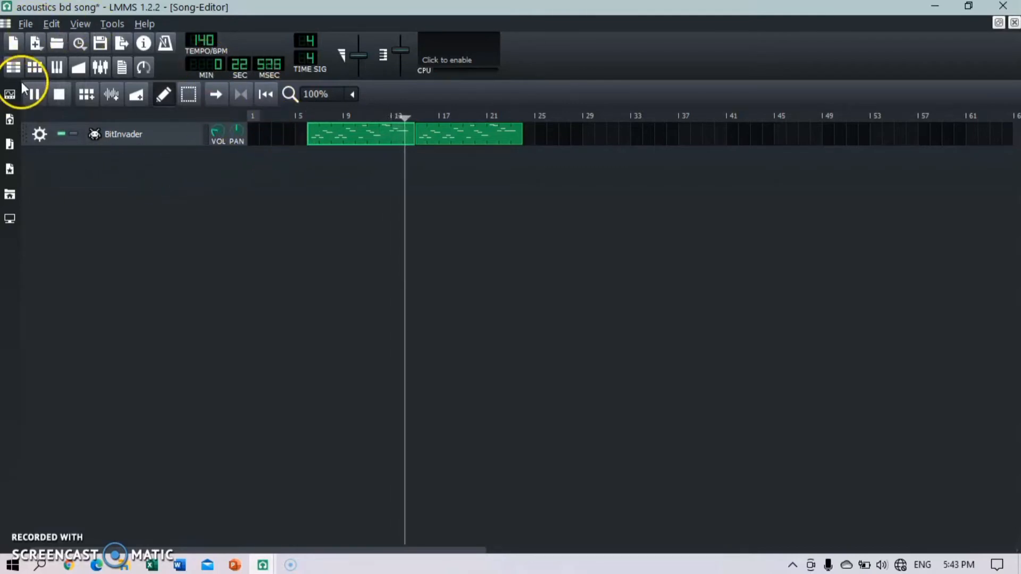
click(36, 94)
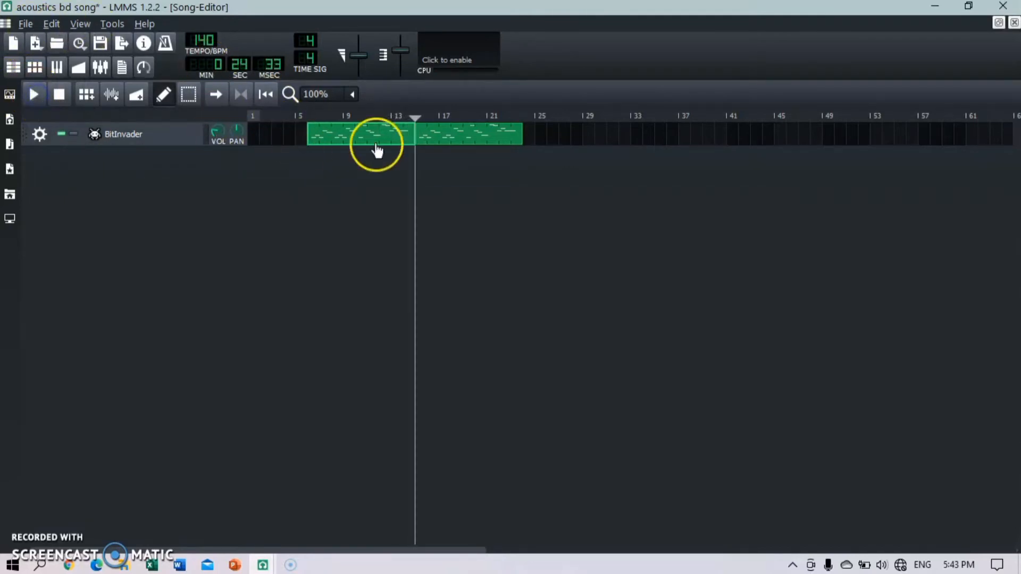
- Add a second BitInvader instrument track to the Song-Editor from the instrument plugins
click(9, 96)
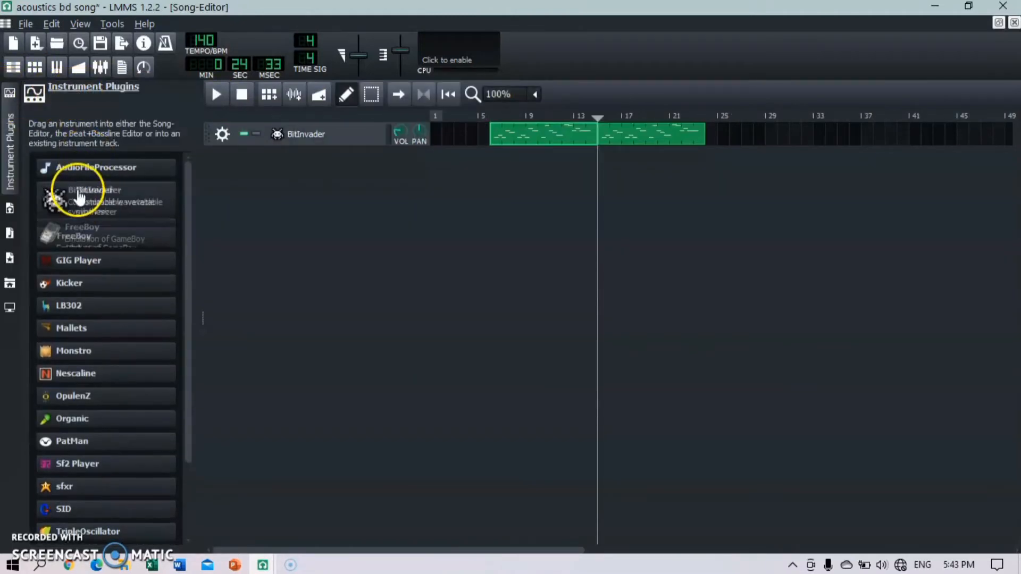
scroll(56, 424, down, 3)
scroll(56, 424, up, 3)
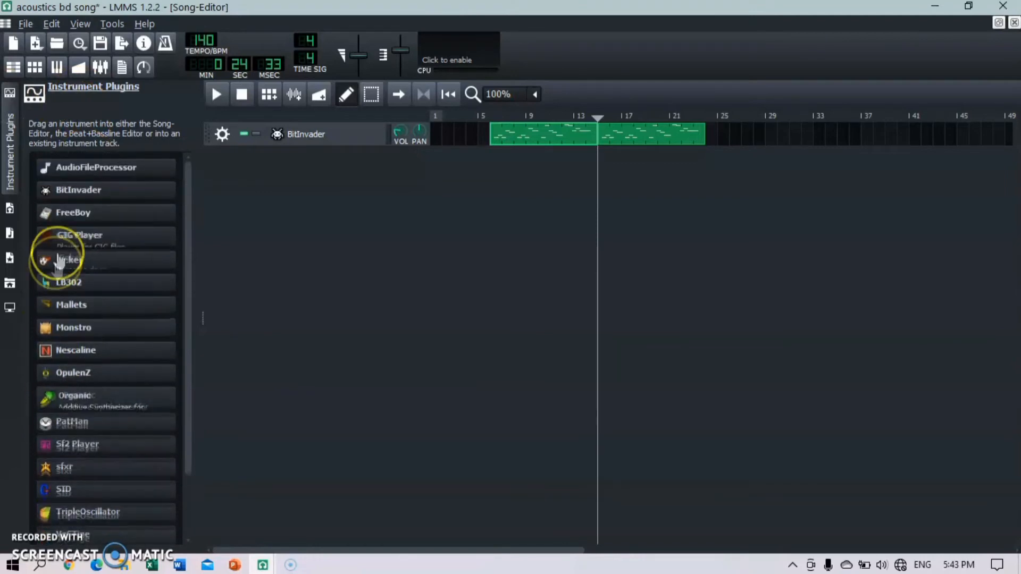
drag(88, 209, 258, 169)
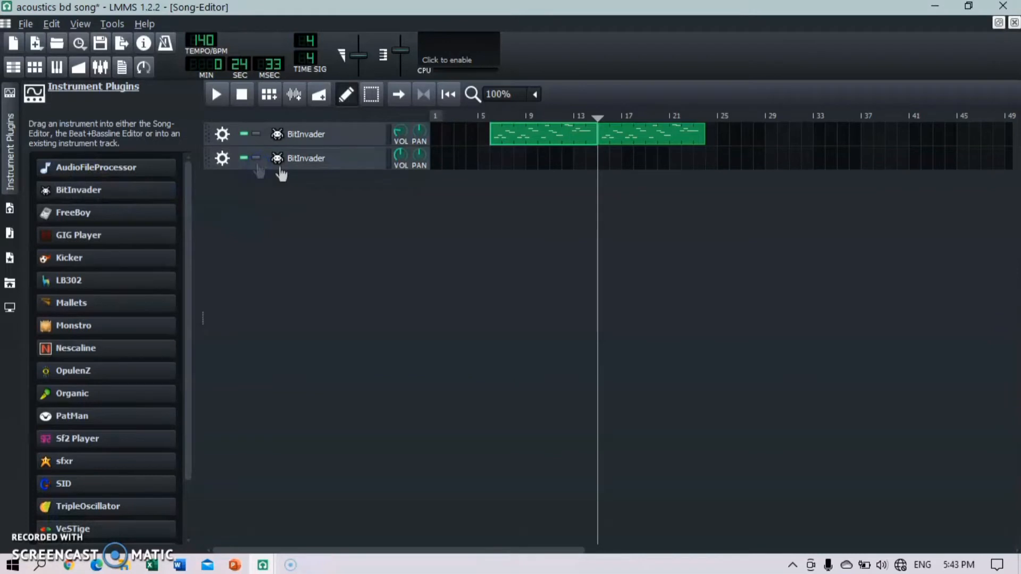
- Open the settings of the second BitInvader track and lower its volume
scroll(448, 196, right, 2)
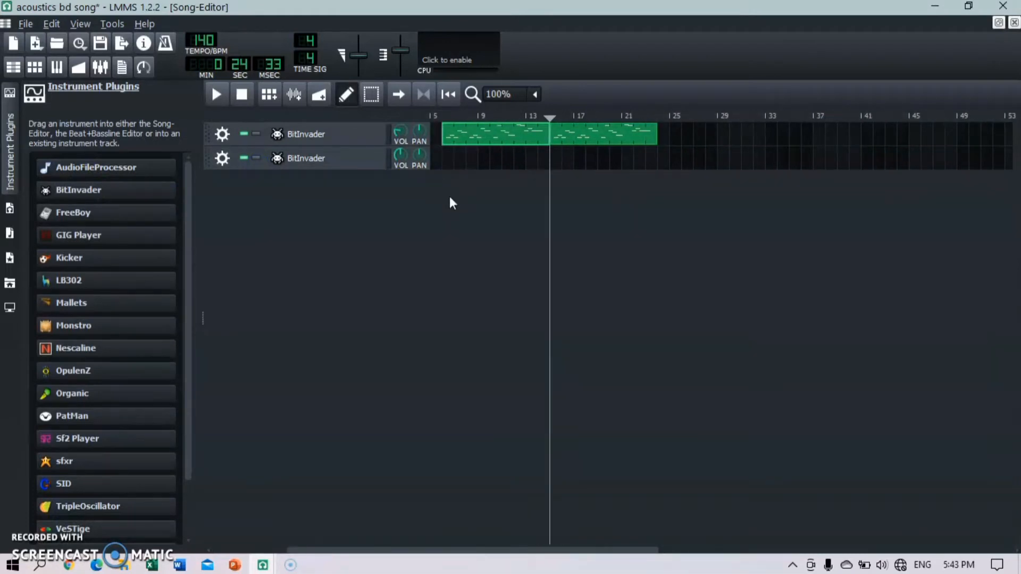
scroll(466, 157, left, 1)
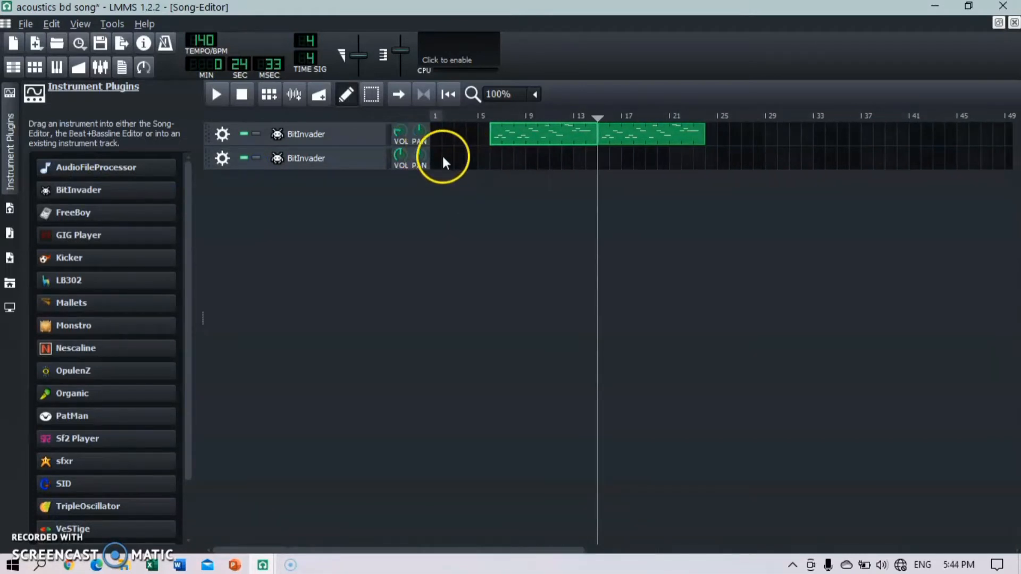
click(311, 158)
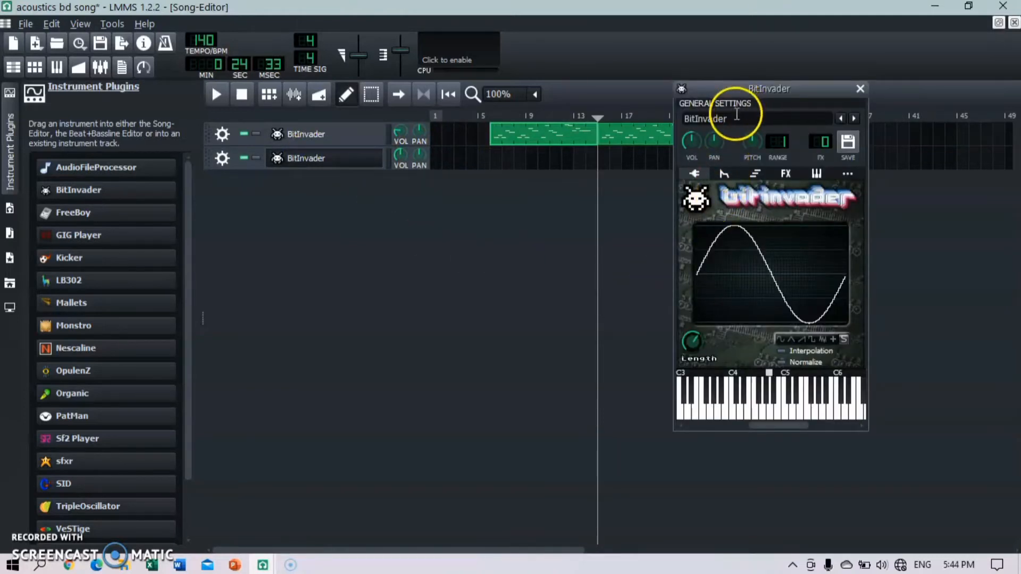
drag(690, 139, 690, 142)
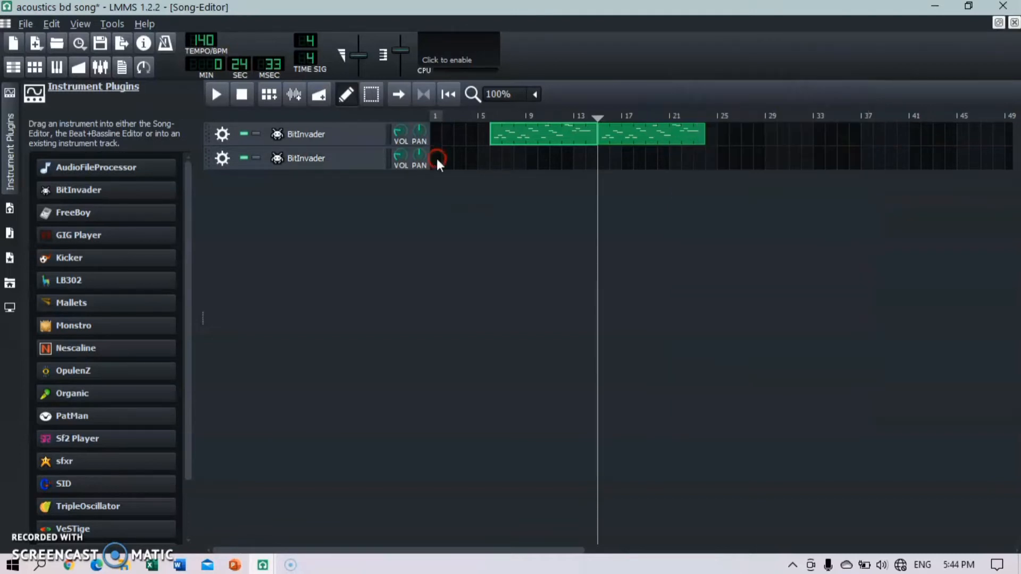
- Create an empty pattern at bar 1 of the second BitInvader track and open it in the piano-roll
click(436, 159)
right_click(436, 159)
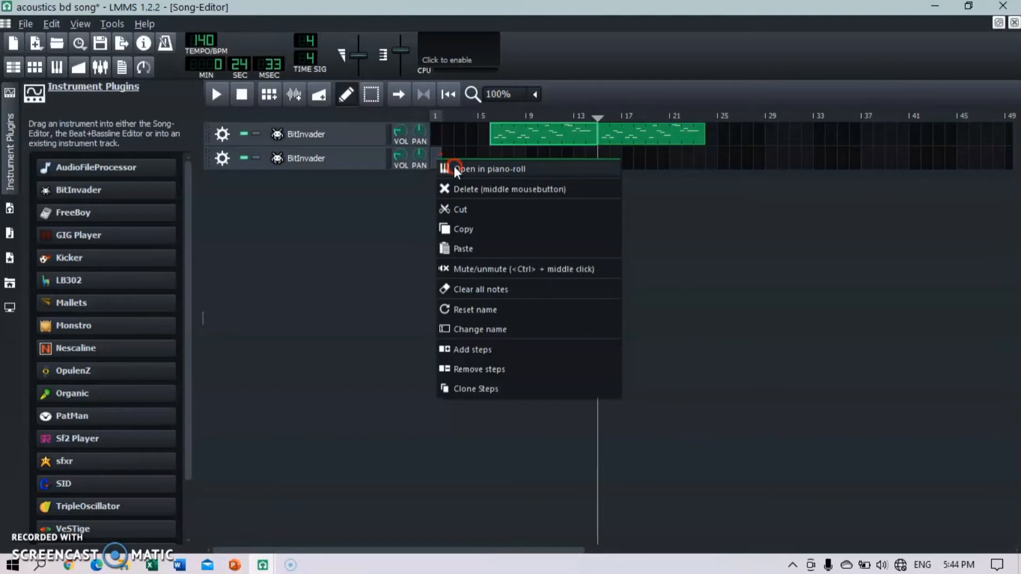
click(454, 168)
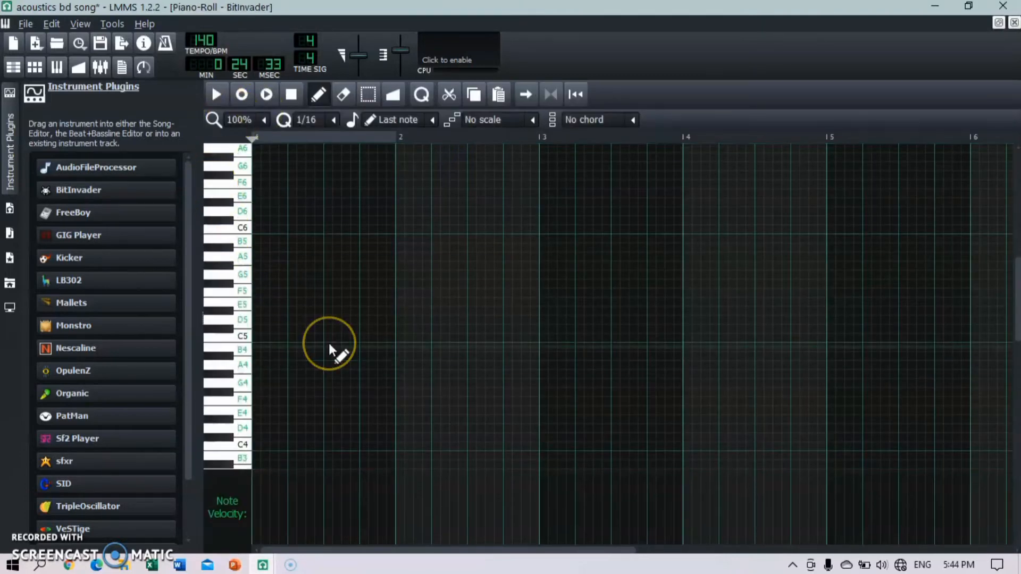
scroll(285, 260, up, 8)
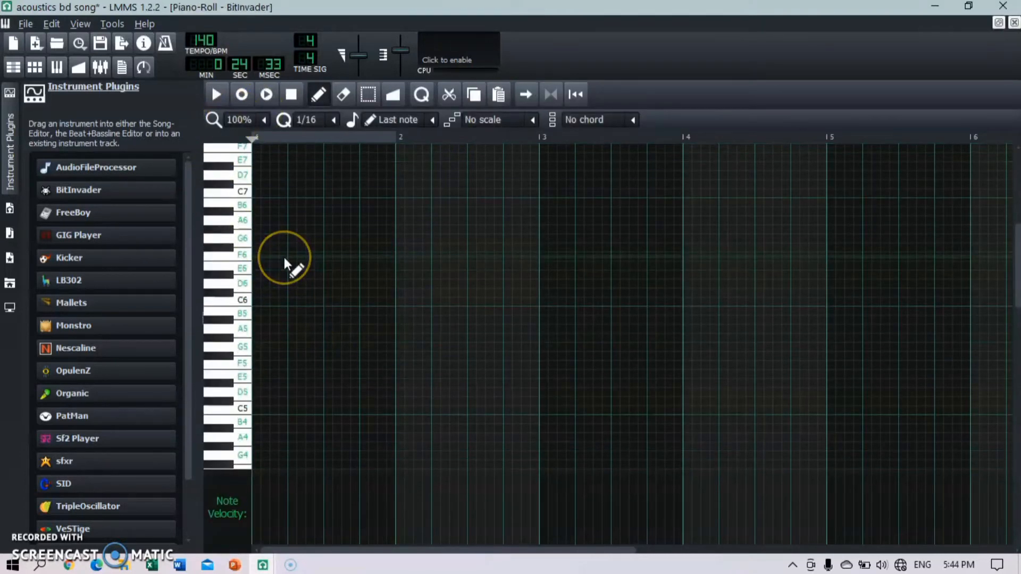
scroll(292, 269, down, 5)
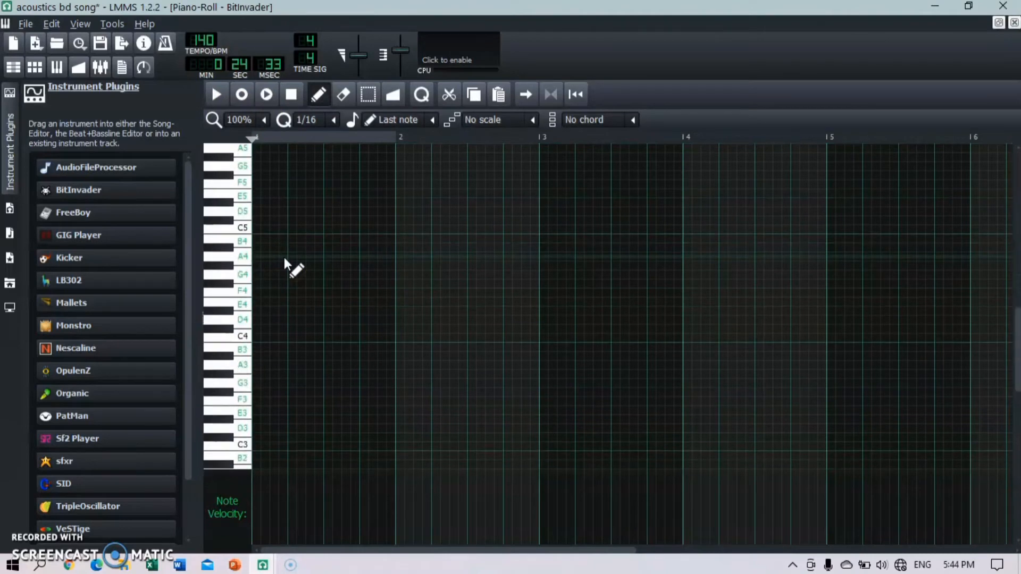
- Open the first BitInvader track's existing pattern in the piano-roll and examine its melody notes
click(13, 67)
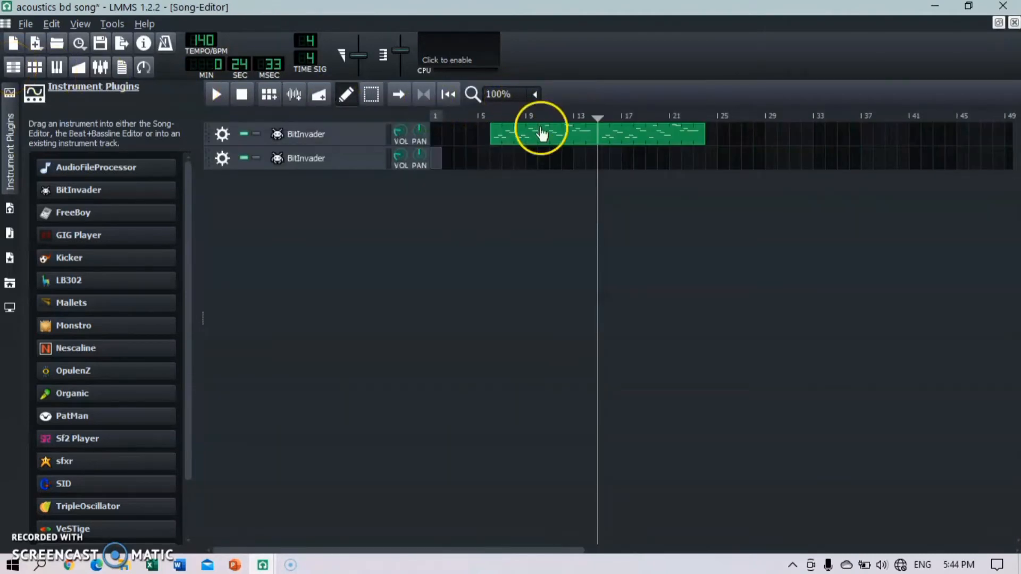
right_click(540, 130)
click(558, 138)
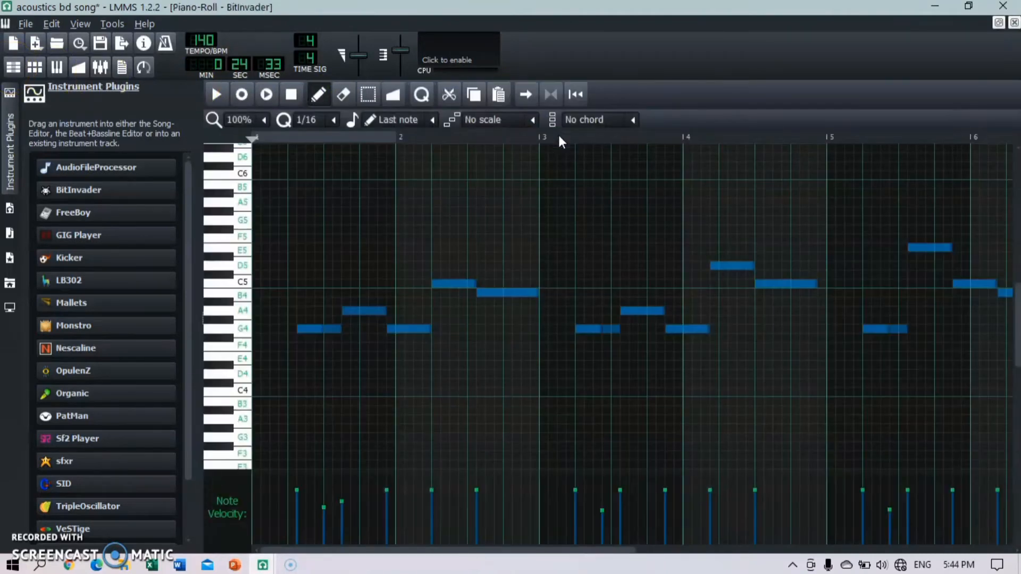
click(484, 205)
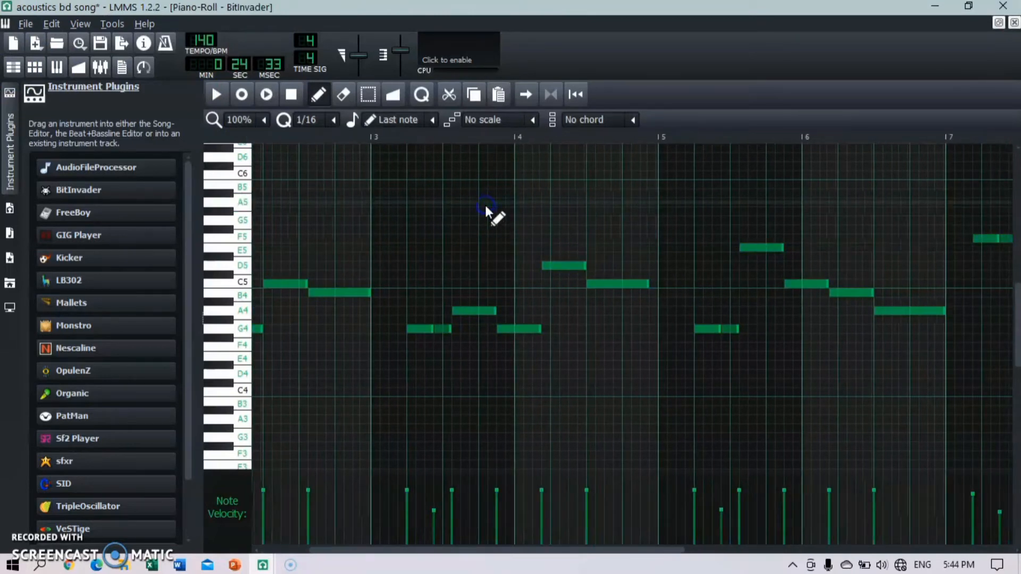
scroll(485, 206, right, 10)
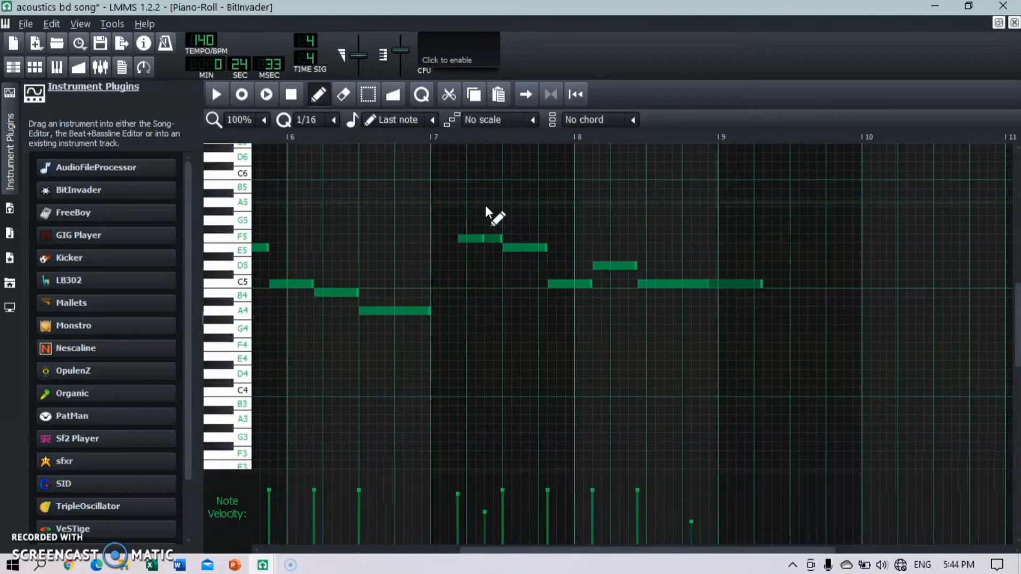
scroll(485, 205, left, 15)
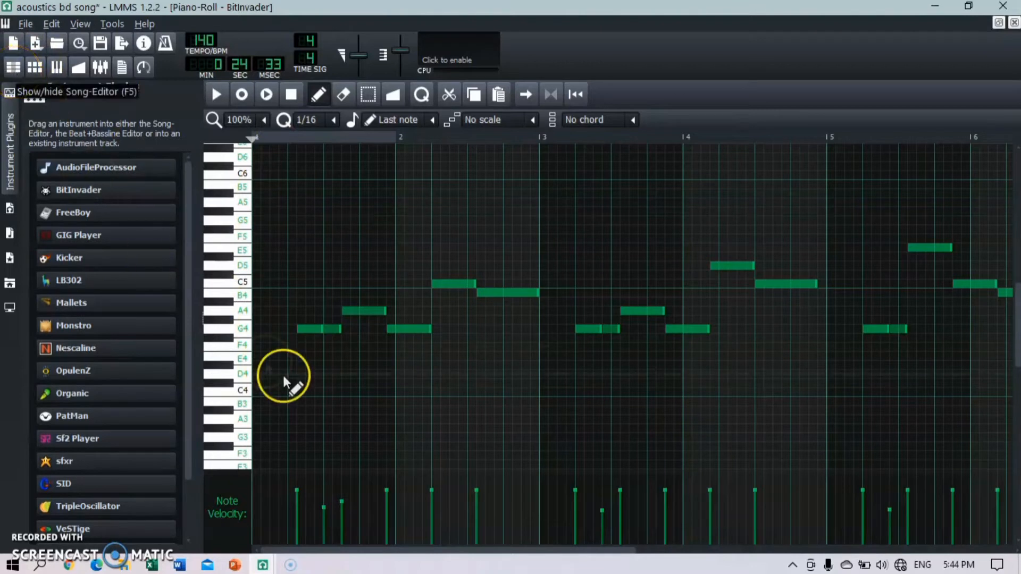
- Draw three short trial notes around C4 in bars 1 and 2, below the existing melody
click(349, 391)
click(412, 409)
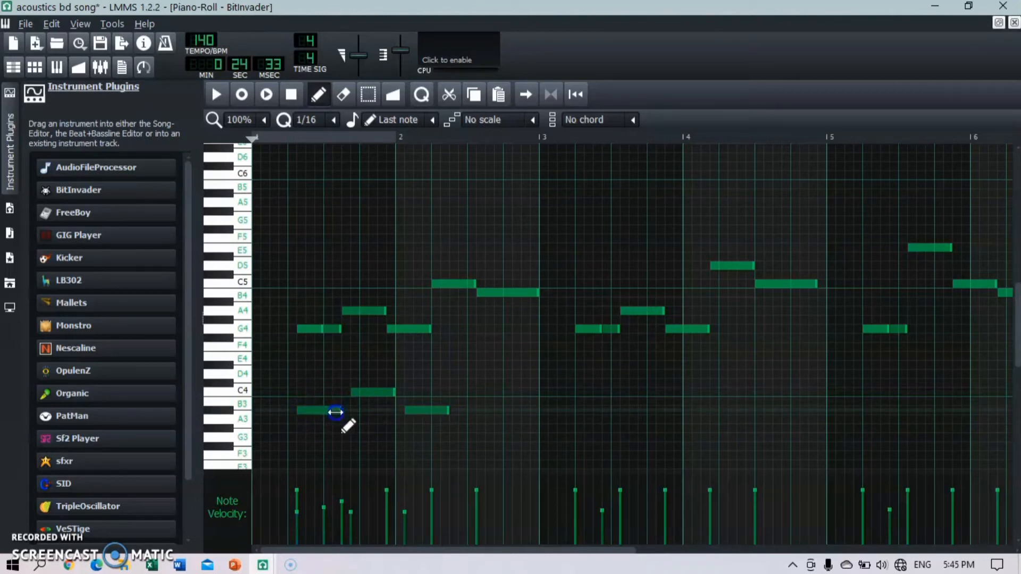
click(336, 411)
click(340, 410)
click(341, 411)
- Delete the three trial notes around C4 below the melody
right_click(340, 411)
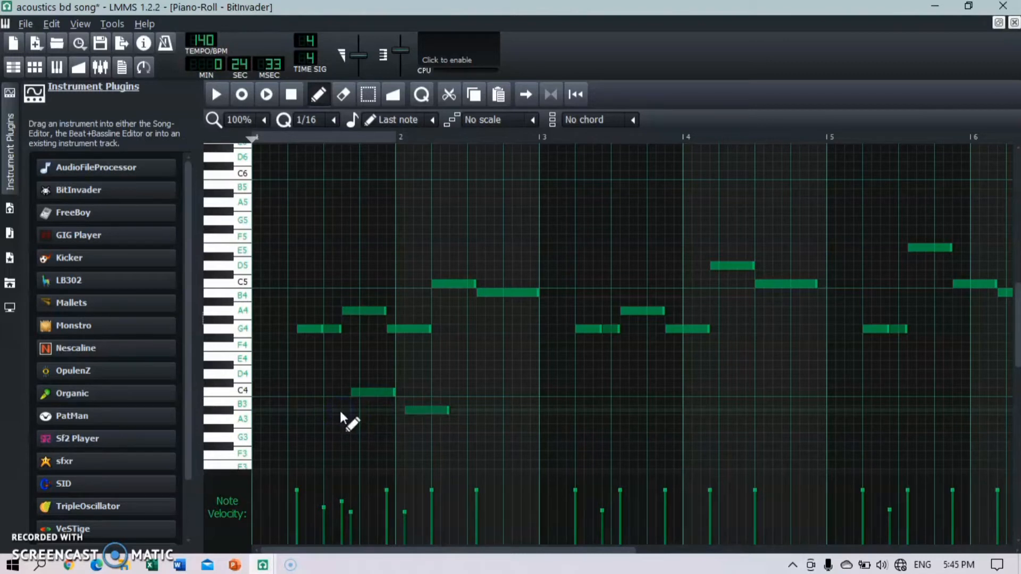
right_click(366, 391)
click(430, 410)
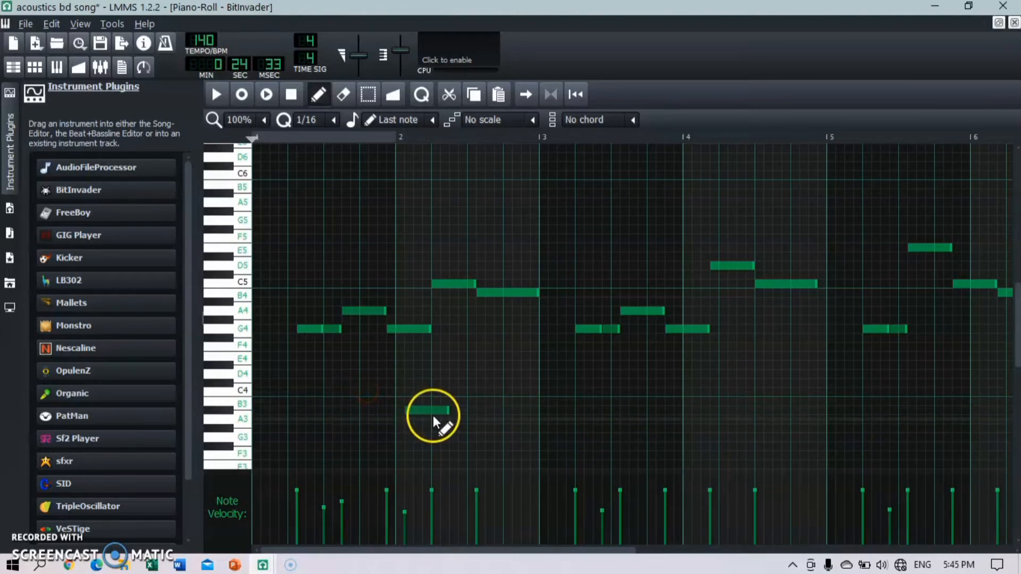
right_click(431, 410)
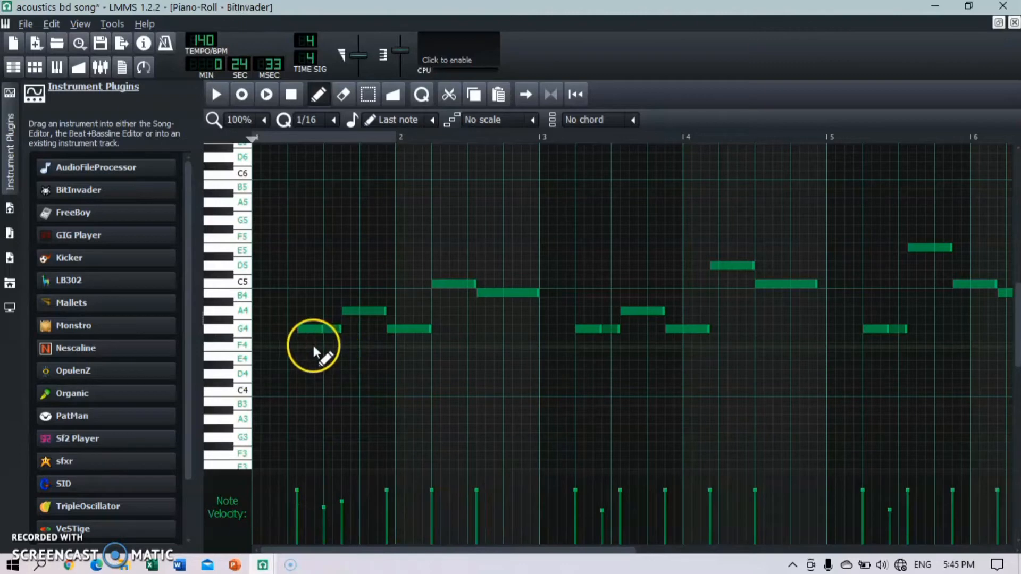
- Select all the melody notes in the first BitInvader track's pattern and copy them
scroll(643, 385, right, 8)
scroll(643, 385, right, 15)
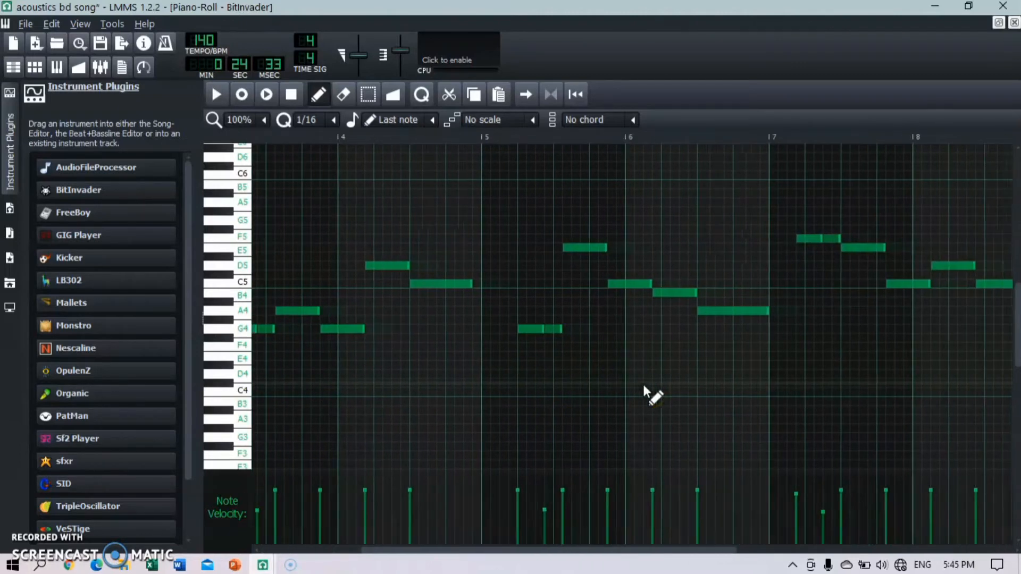
scroll(643, 385, left, 20)
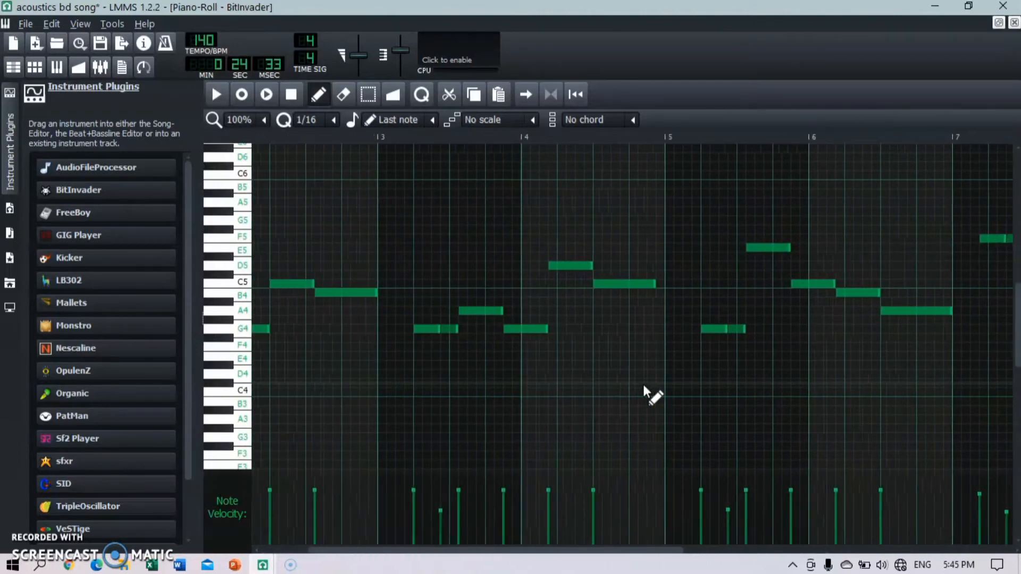
click(282, 330)
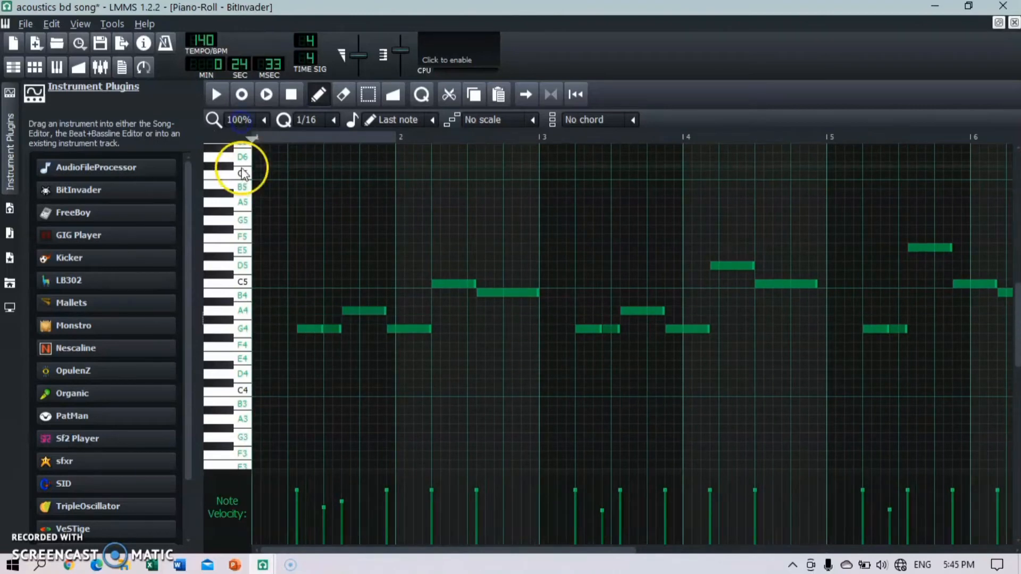
scroll(419, 305, right, 12)
scroll(419, 305, left, 8)
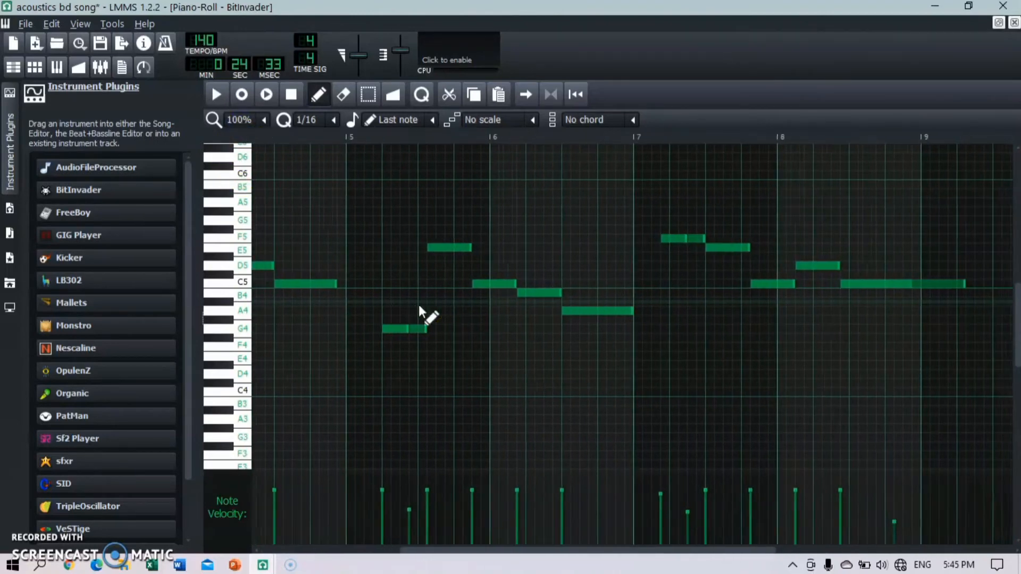
scroll(419, 305, left, 2)
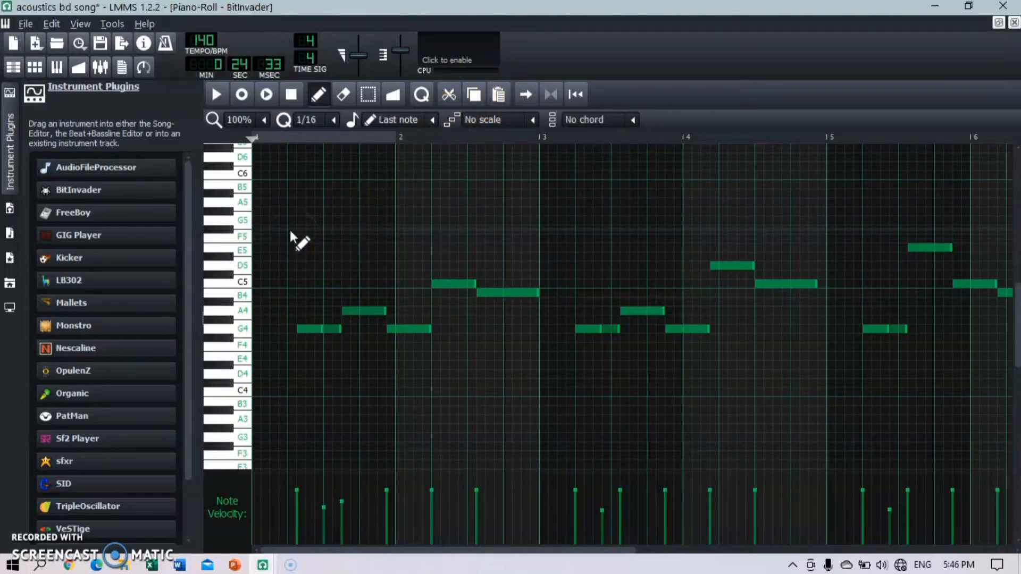
drag(287, 245, 907, 330)
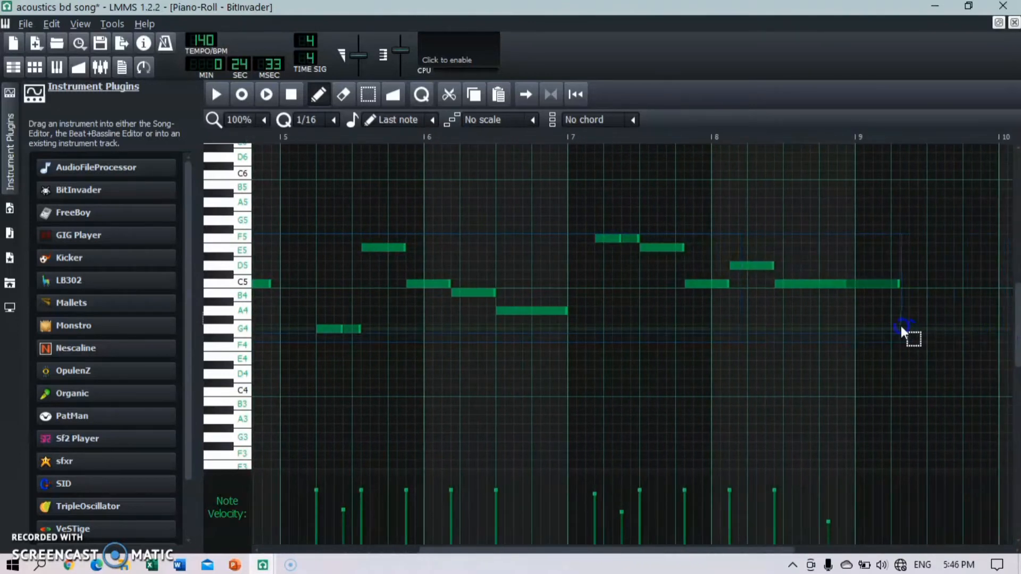
drag(900, 326, 900, 325)
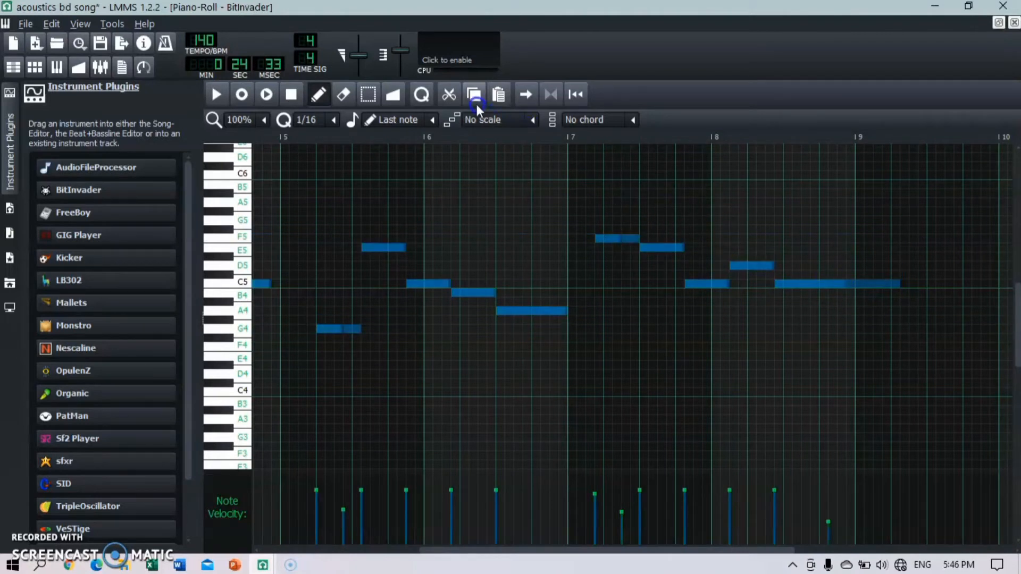
- Open the second BitInvader track's empty pattern in the piano-roll and paste the copied melody notes into it
click(13, 66)
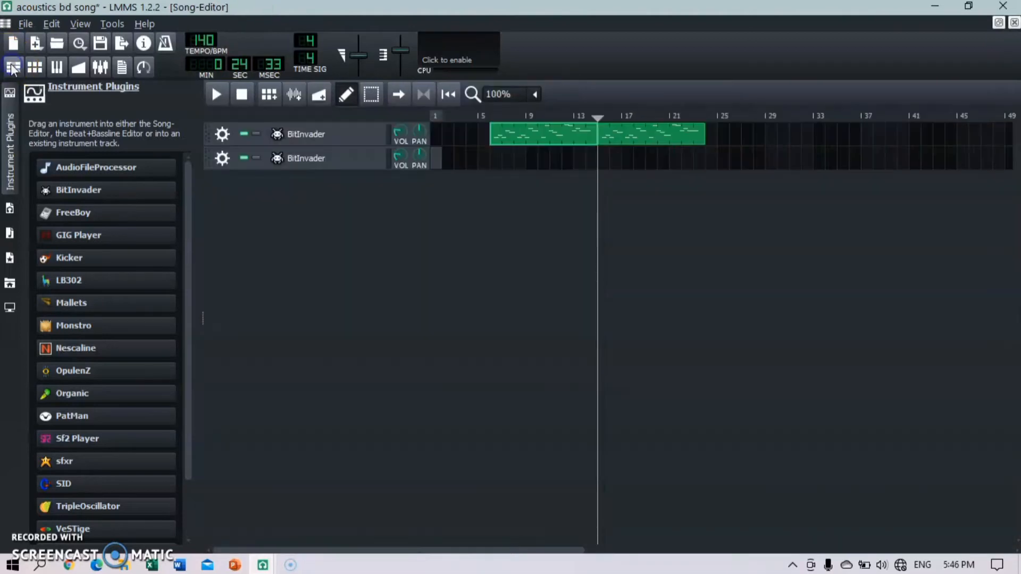
right_click(437, 159)
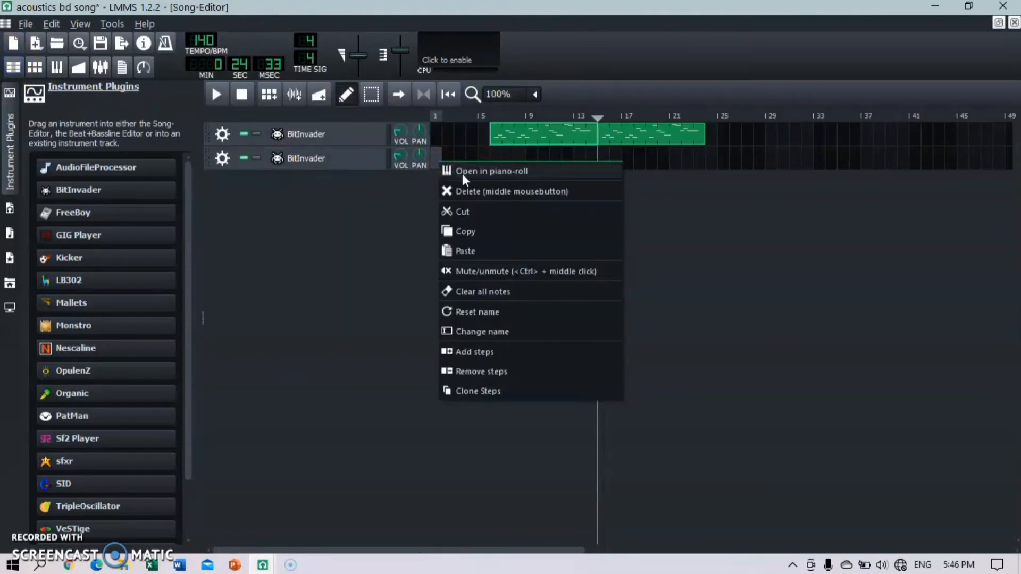
click(462, 172)
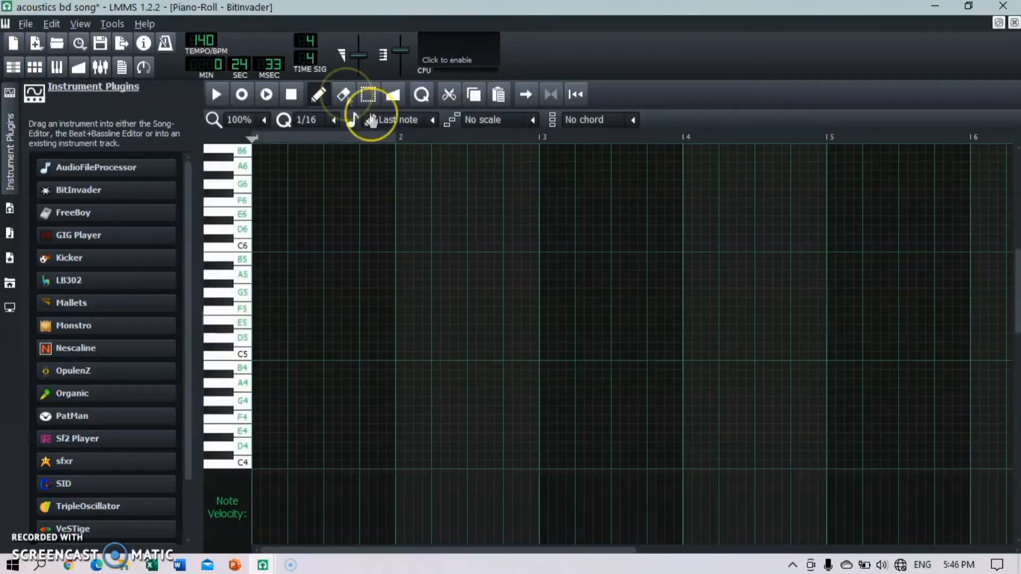
click(496, 94)
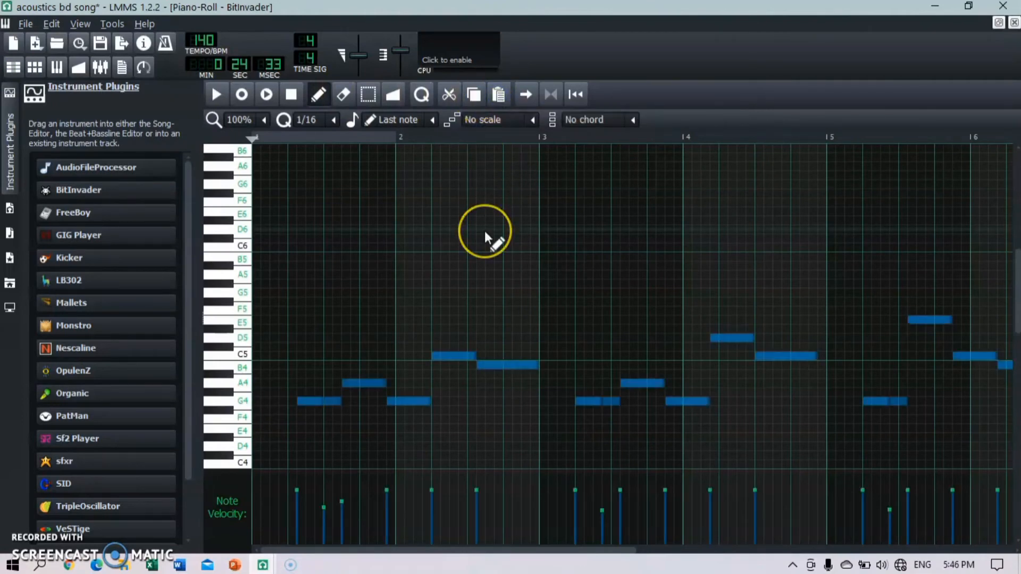
scroll(484, 230, down, 10)
scroll(484, 231, up, 9)
scroll(484, 231, left, 3)
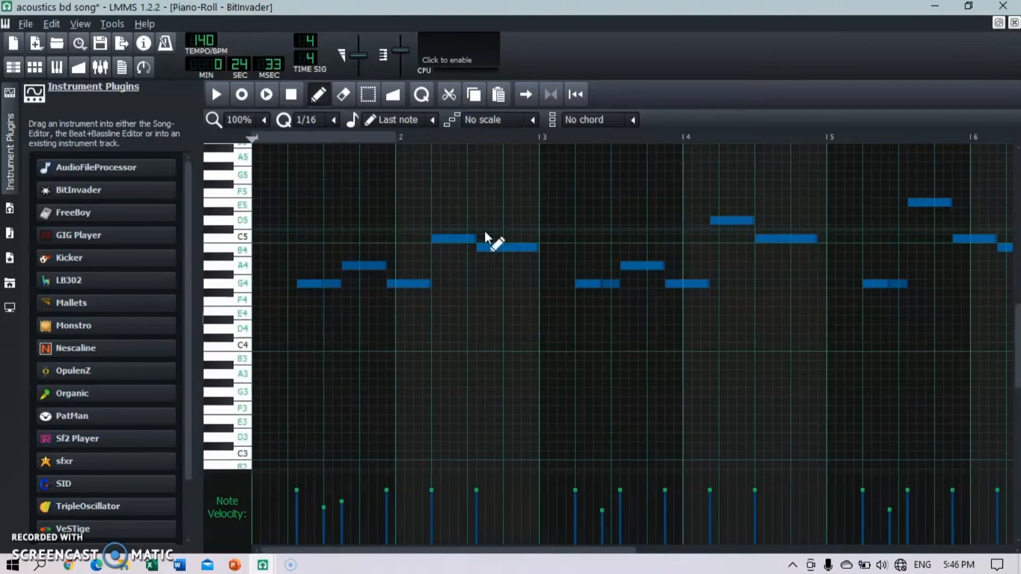
scroll(484, 230, right, 10)
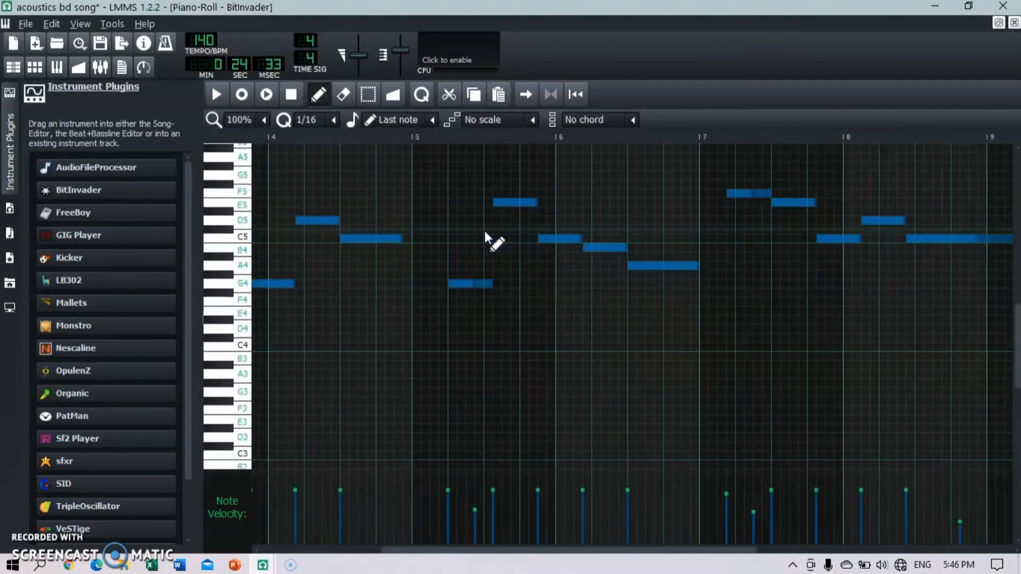
scroll(483, 230, left, 12)
- Deselect the pasted notes and play the pattern through to its end
click(288, 166)
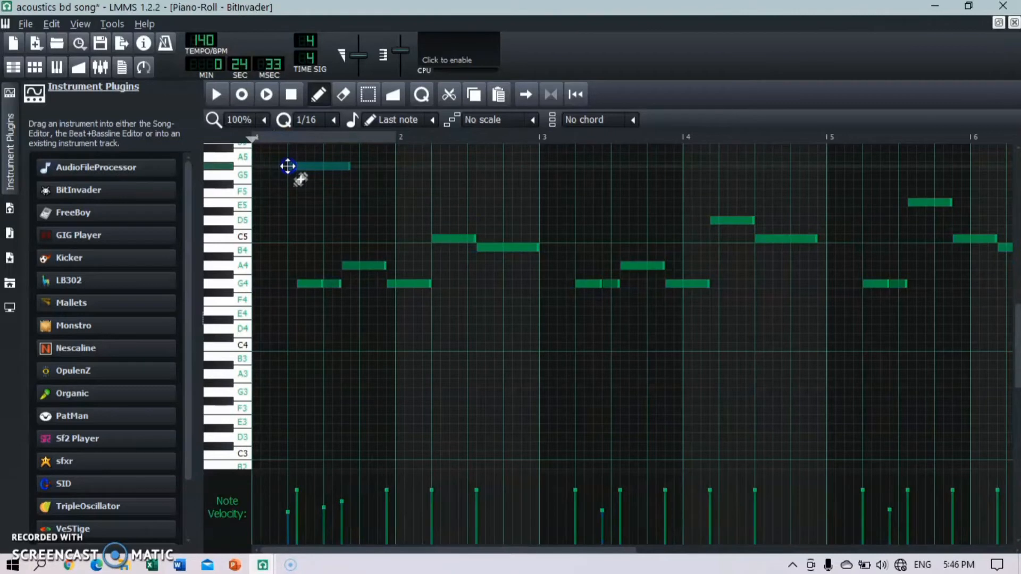
right_click(287, 166)
click(211, 101)
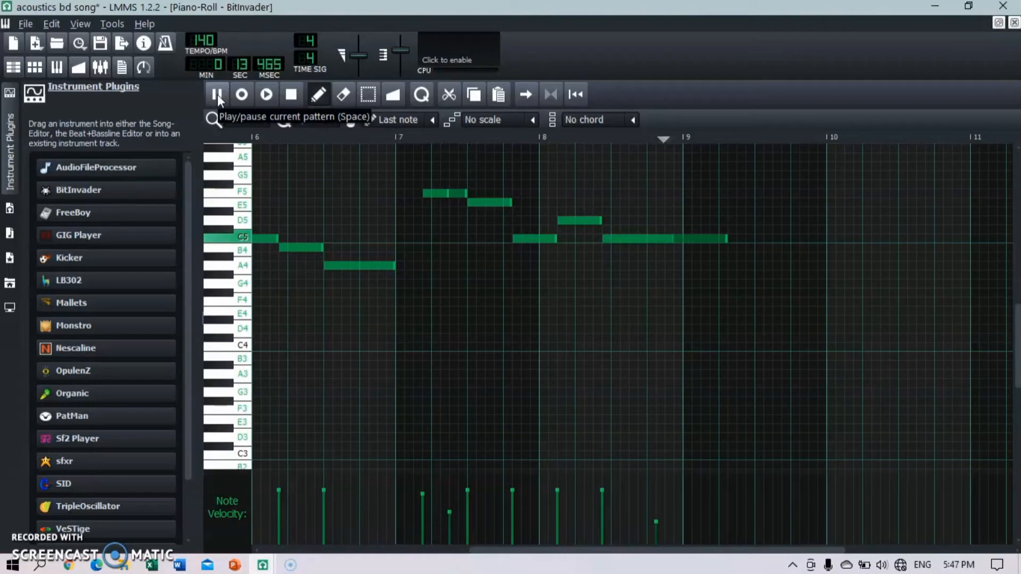
click(217, 95)
- Return to the Song-Editor and move the second BitInvader track's pattern to bar 6, beneath the first track's pattern
click(34, 94)
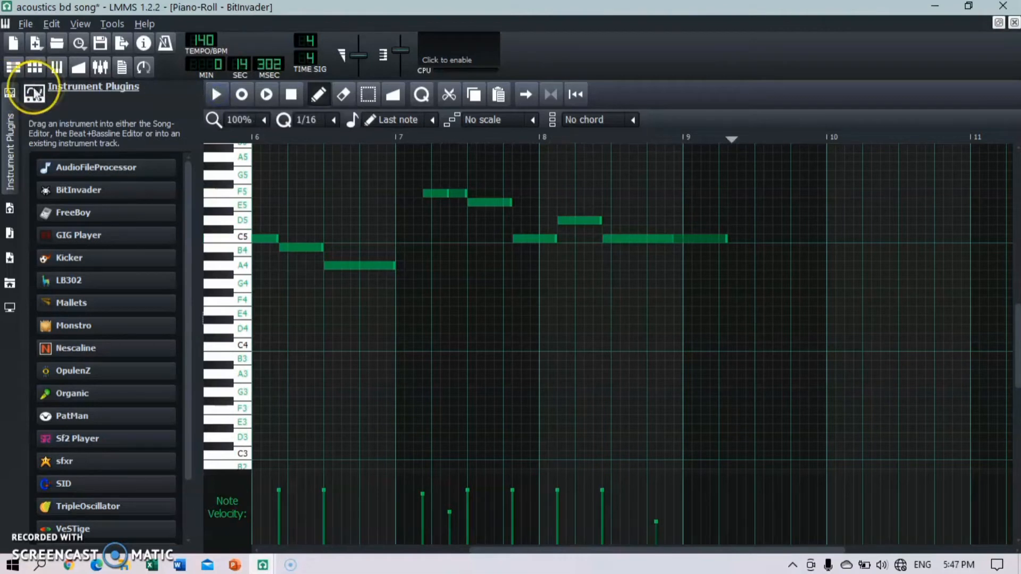
click(16, 67)
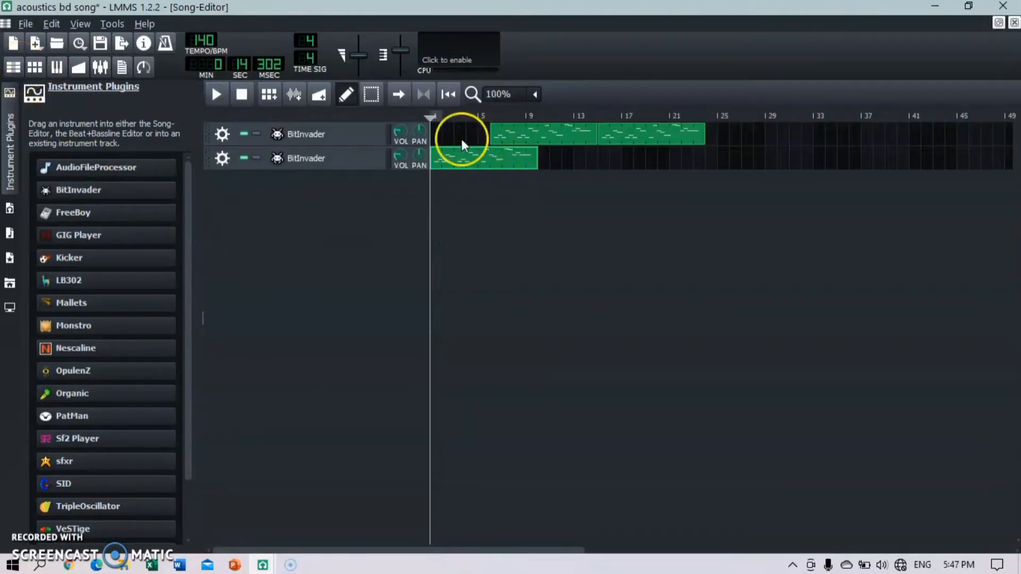
drag(479, 159, 535, 163)
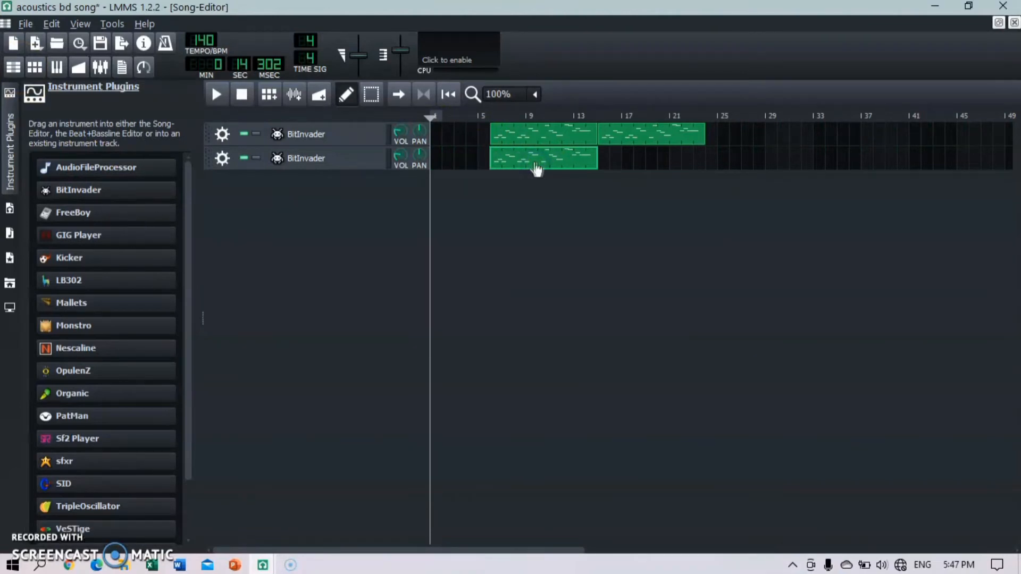
- Copy the second BitInvader track's pattern and paste it right behind the original, at bar 15
right_click(576, 162)
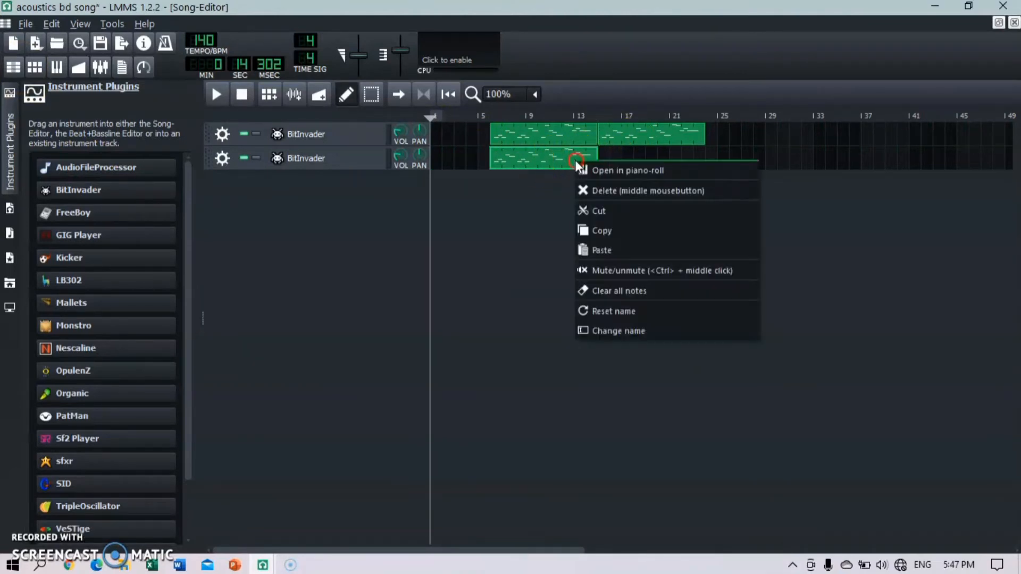
click(594, 232)
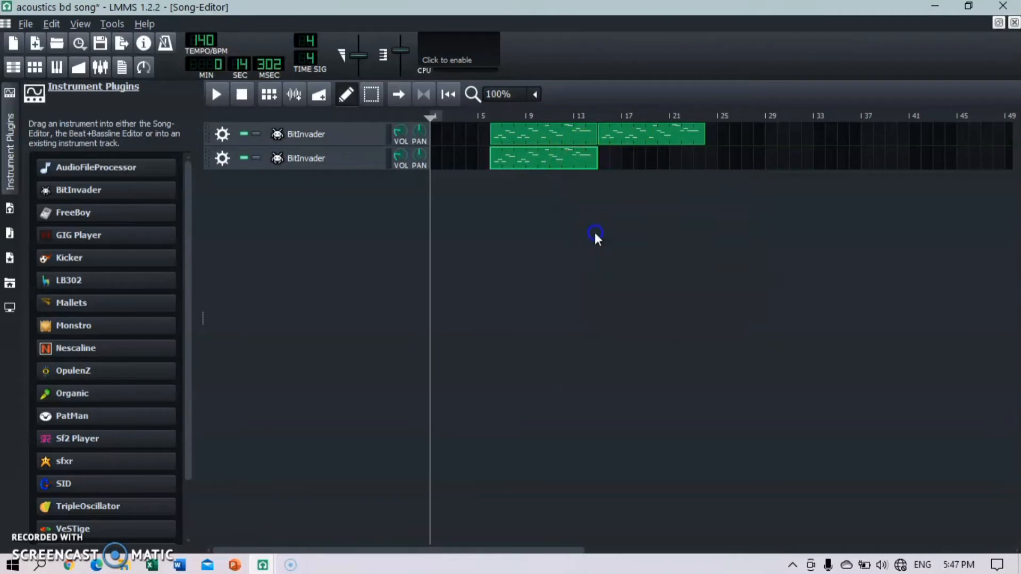
right_click(604, 158)
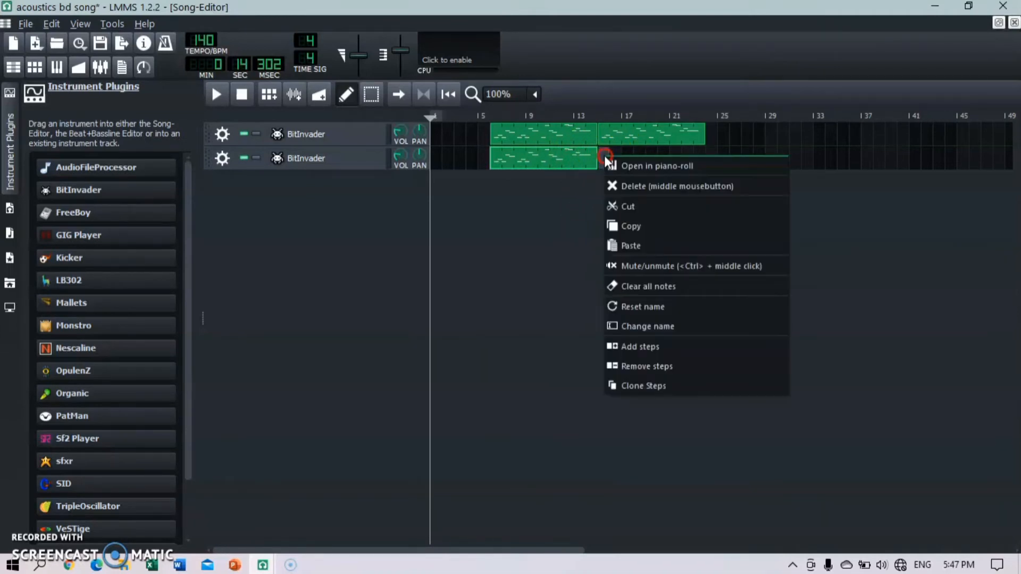
click(631, 233)
click(634, 242)
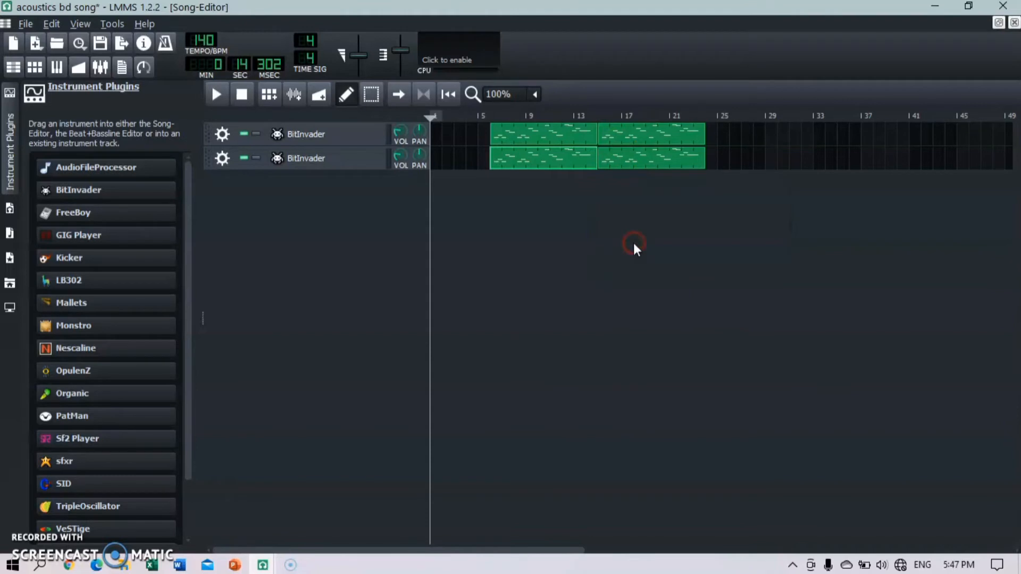
- Remove the upper BitInvader track and play the remaining track from bar 5
click(223, 158)
click(222, 134)
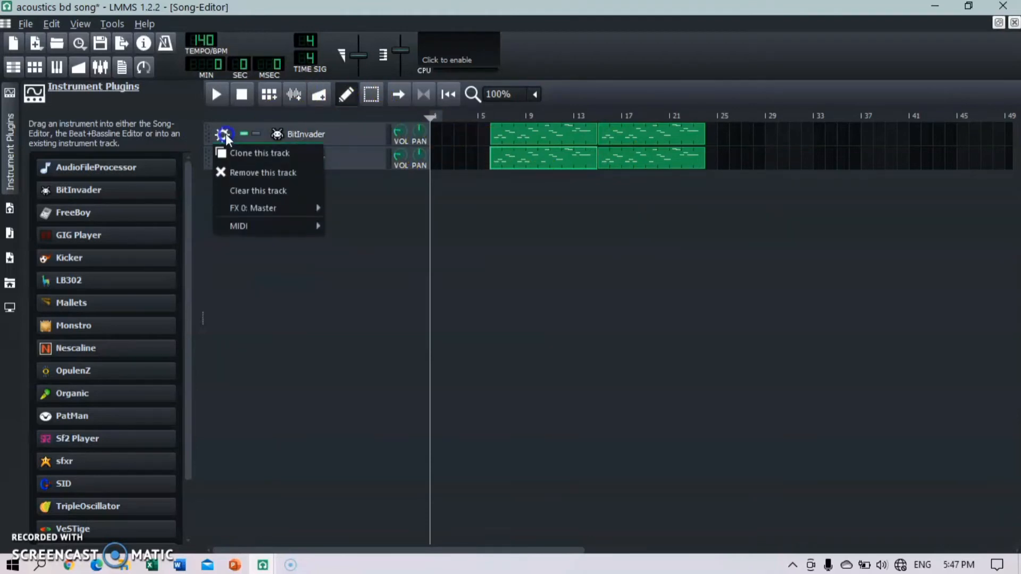
click(240, 177)
click(217, 94)
click(483, 117)
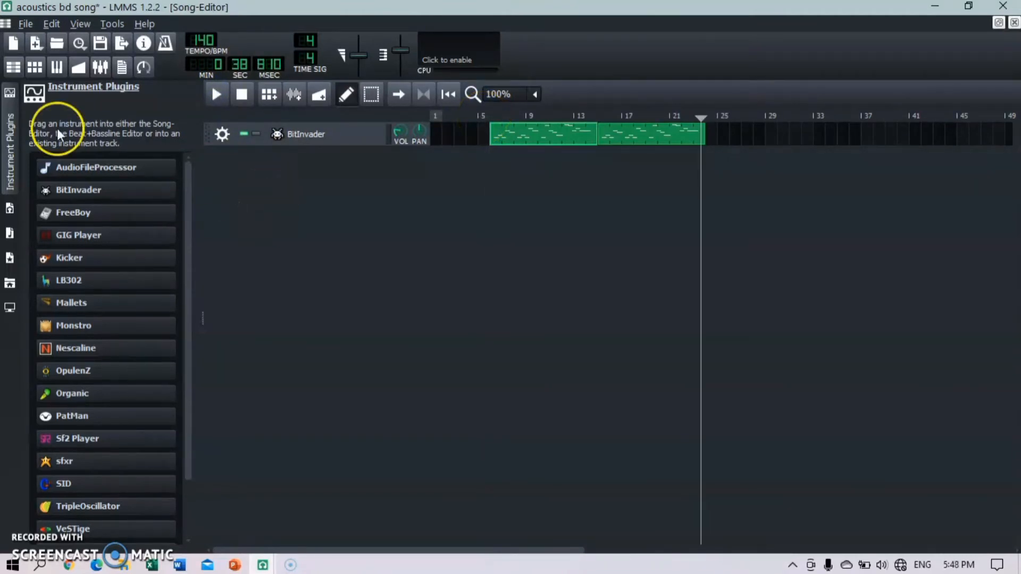
- Add a Beat/Bassline track to the song
click(267, 97)
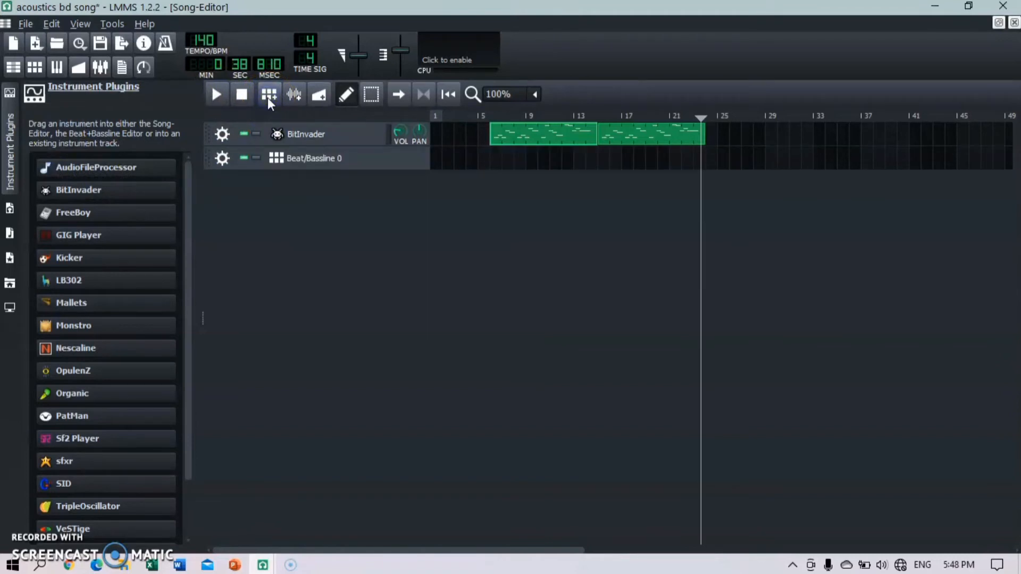
click(267, 98)
click(267, 97)
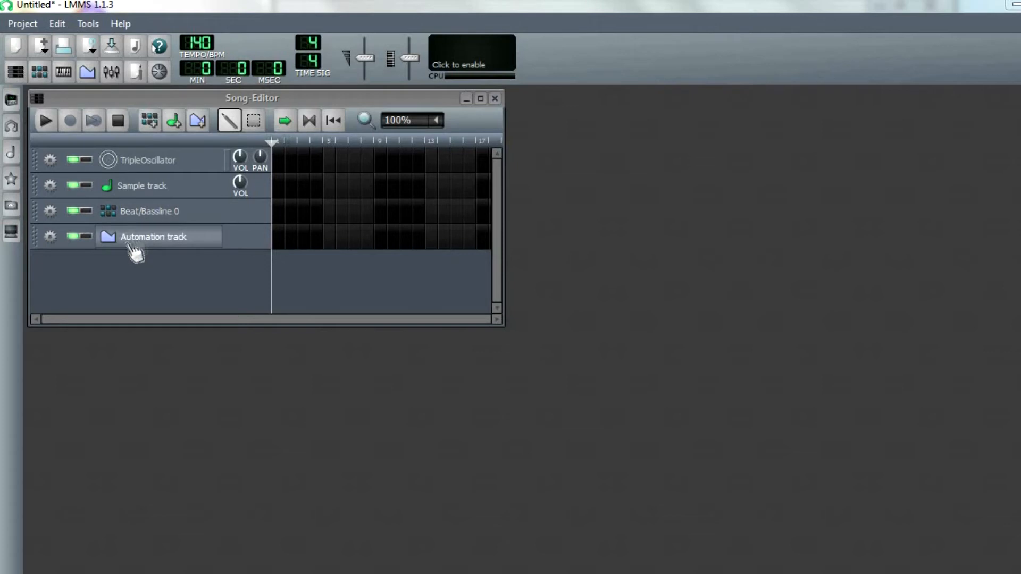
- Remove the automation, sample and TripleOscillator tracks from the untitled project, keeping only Beat/Bassline 0
click(46, 241)
click(59, 277)
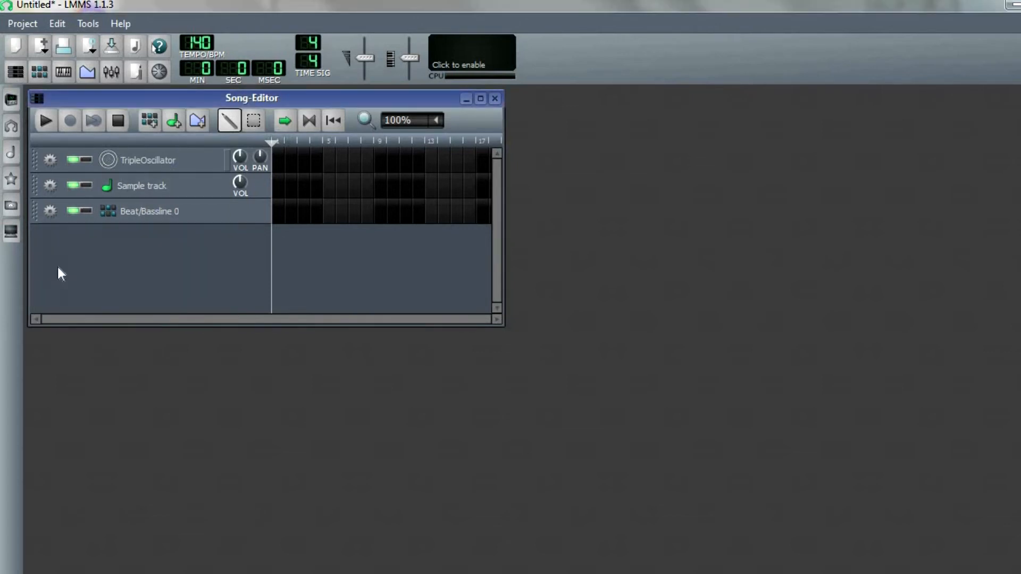
click(47, 182)
click(60, 228)
click(47, 165)
click(54, 199)
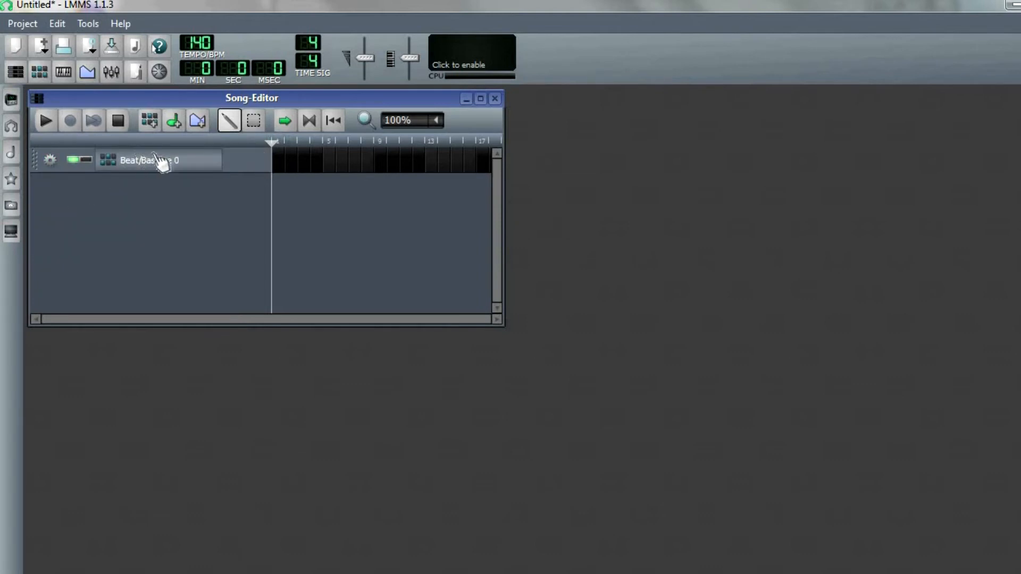
- Open Beat/Bassline 0 for editing and activate the Kicker's first six steps, auditioning the beat in between
click(171, 162)
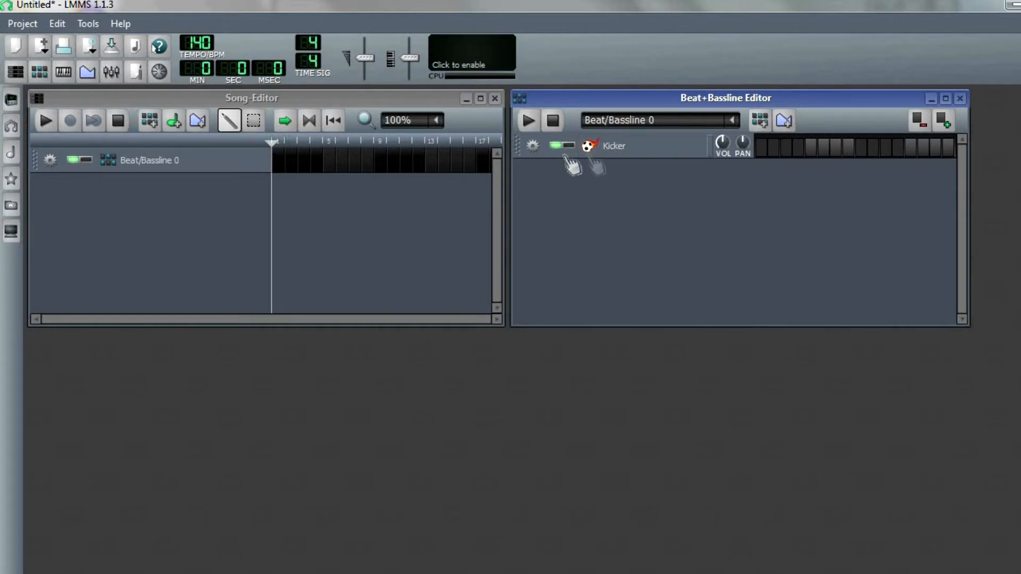
click(762, 148)
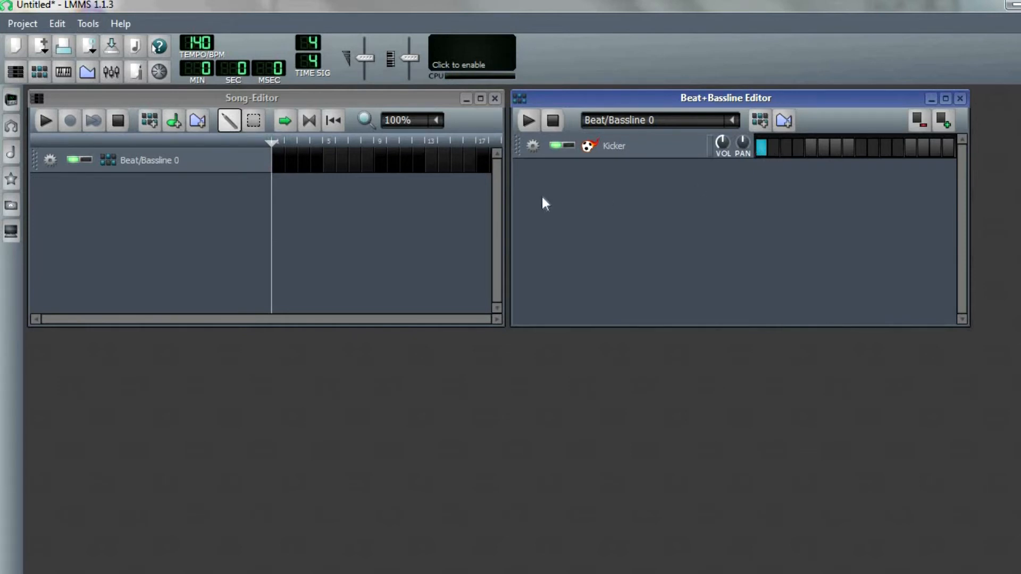
click(529, 120)
click(824, 148)
click(773, 149)
click(785, 150)
click(798, 150)
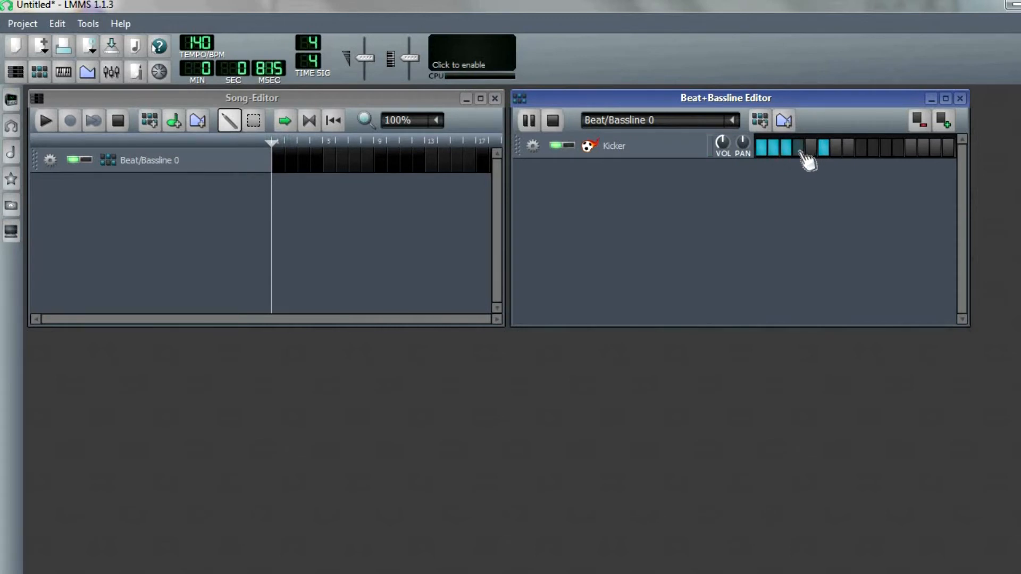
click(811, 148)
click(553, 122)
- Open the Kicker's instrument window, place it below the step row and try its Noise knob
click(607, 149)
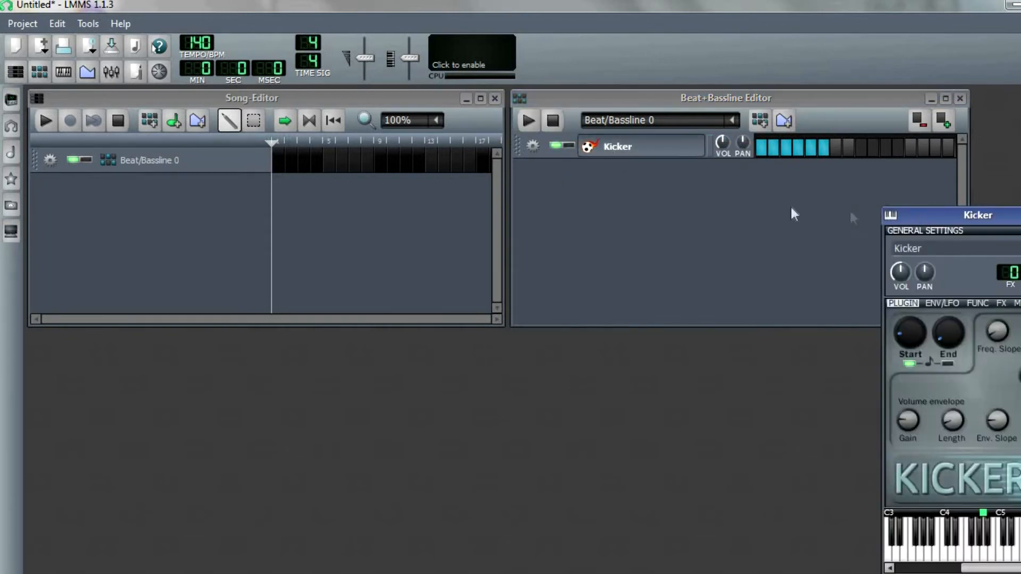
drag(792, 213, 732, 186)
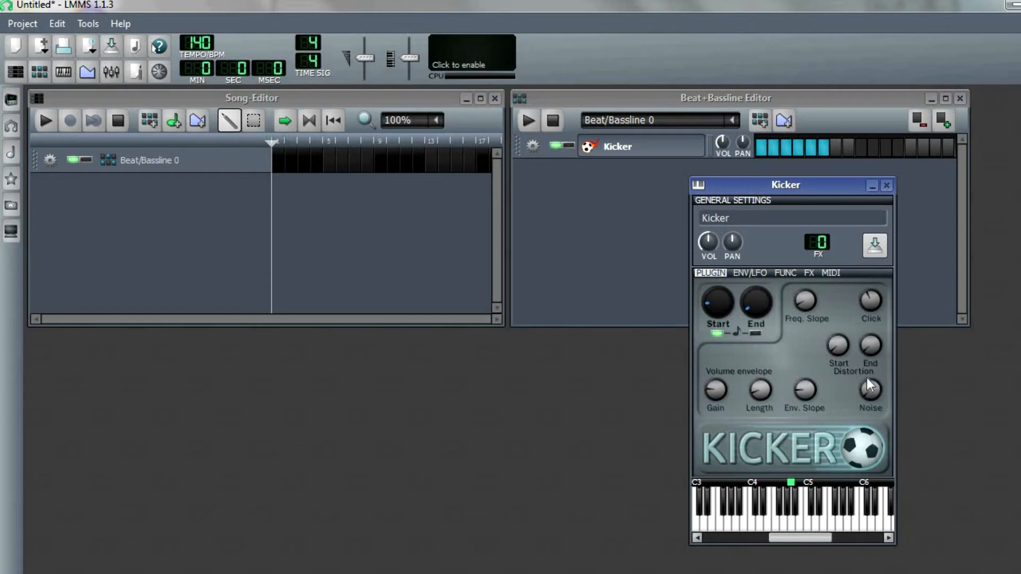
mouse_move(872, 393)
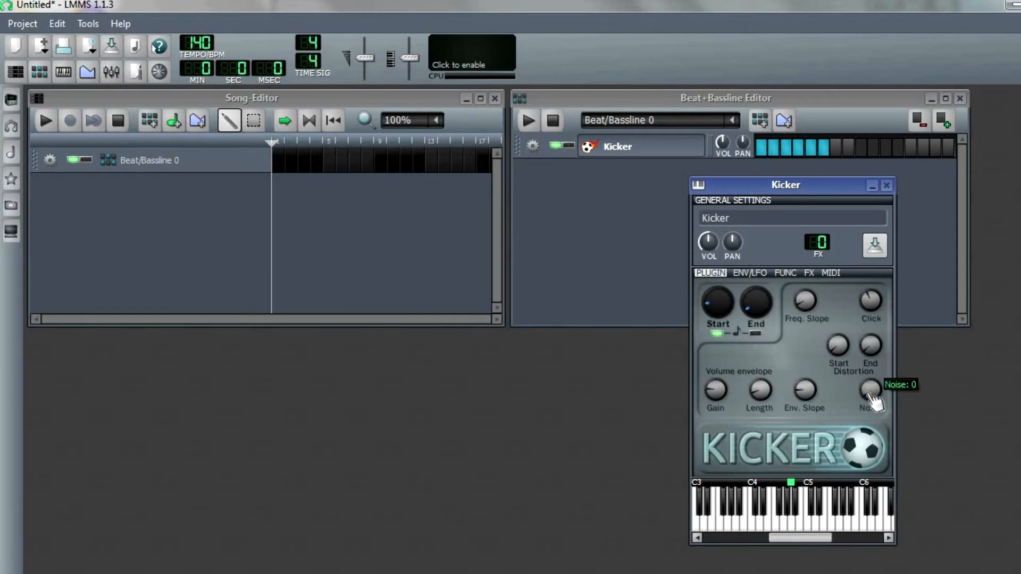
drag(868, 394, 867, 391)
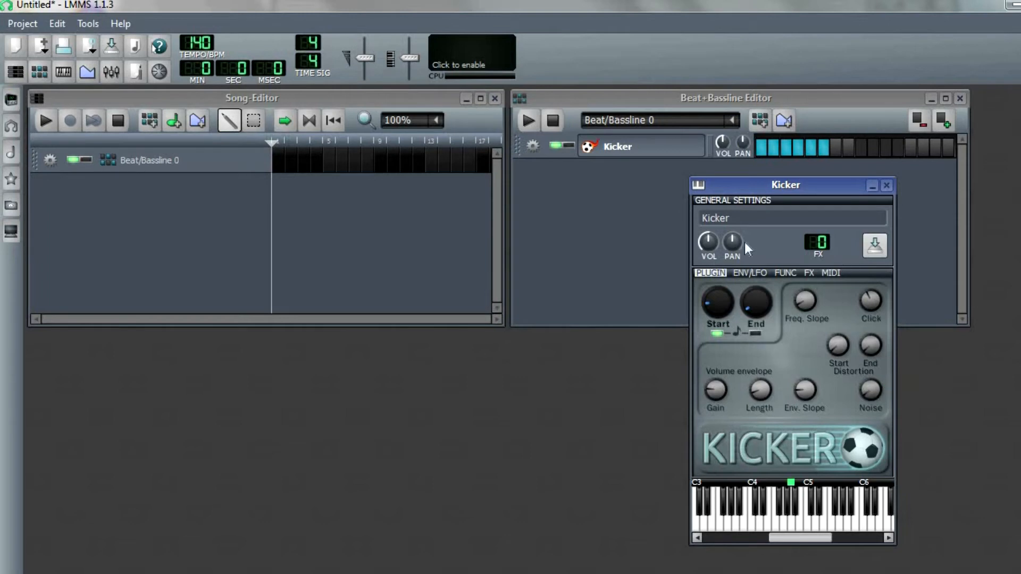
- Close the Kicker's instrument window, then try the Kicker track's volume and solo controls in the Beat+Bassline Editor
click(886, 186)
drag(722, 142, 723, 150)
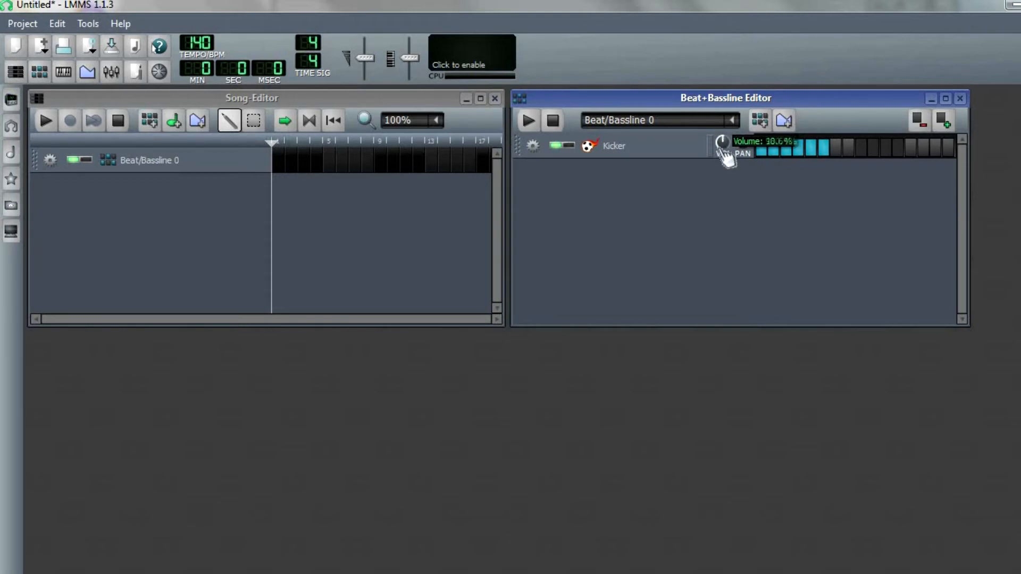
click(568, 145)
click(570, 146)
- Deactivate the Kicker's first six steps so its row in Beat/Bassline 0 is empty
click(822, 148)
click(809, 149)
click(798, 149)
click(786, 149)
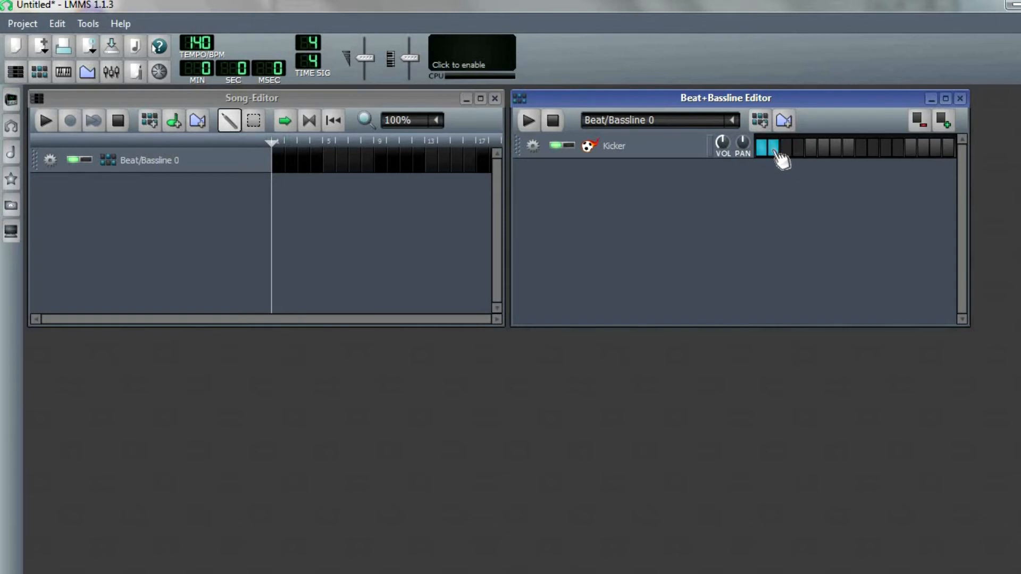
click(774, 149)
click(762, 149)
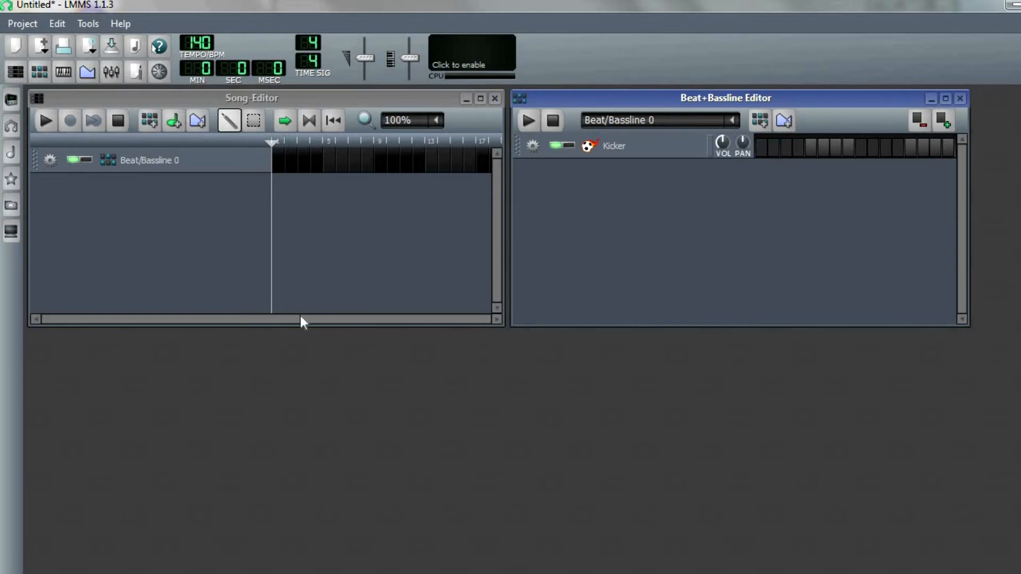
- Open the beats folder in My samples, audition break03.ogg and add it as a track to Beat/Bassline 0
click(14, 156)
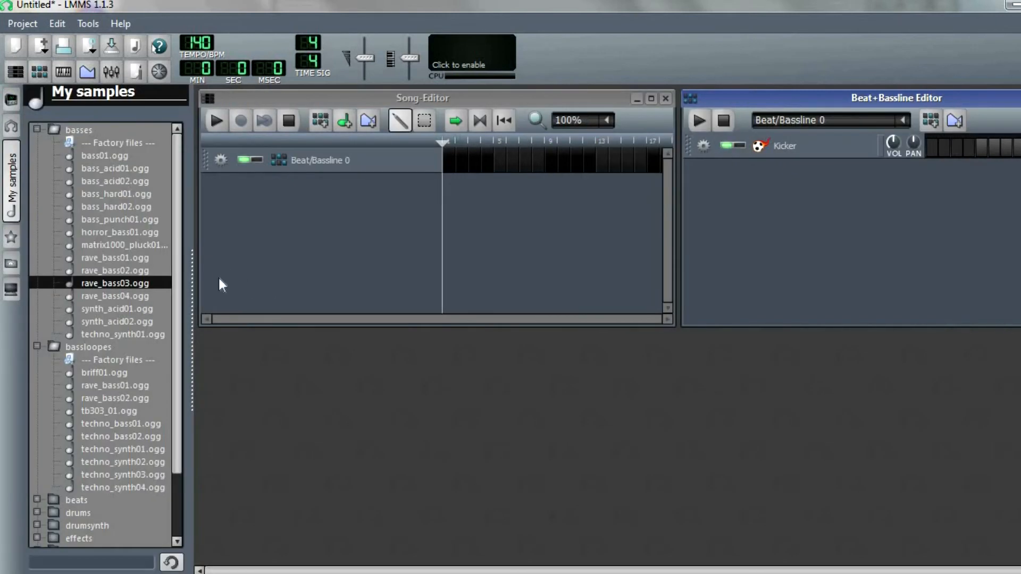
click(37, 129)
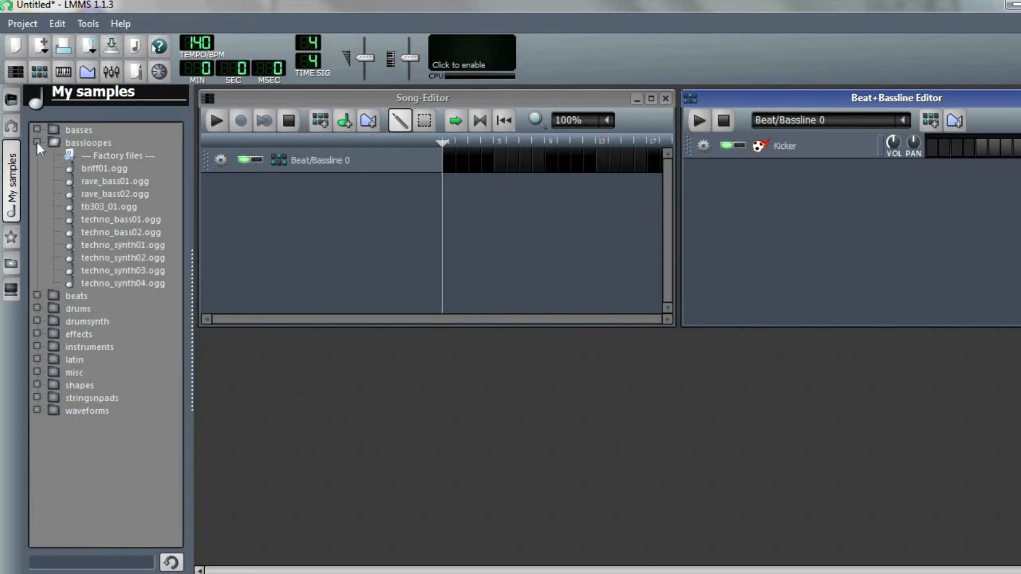
click(37, 142)
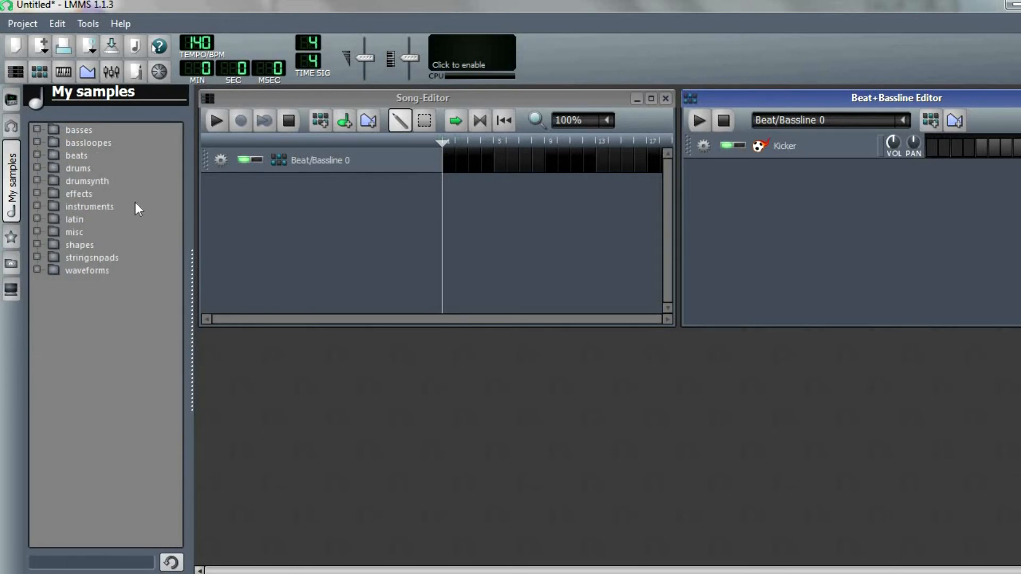
click(38, 154)
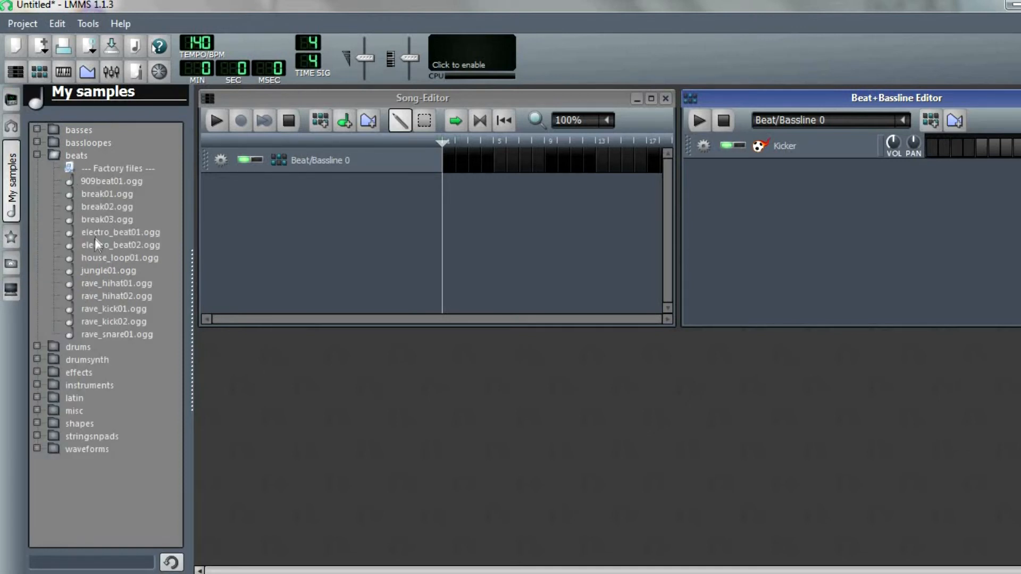
click(94, 217)
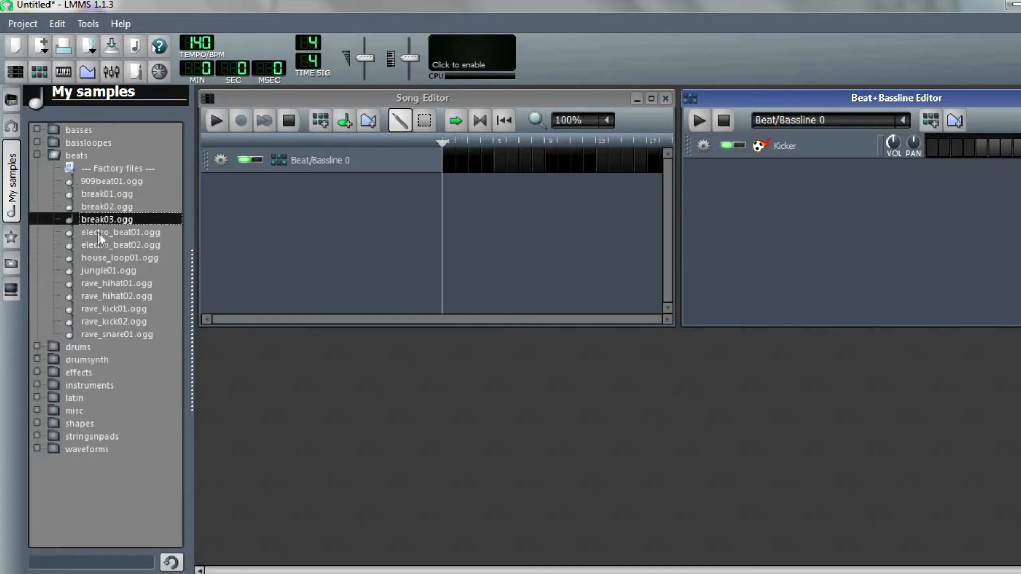
double_click(91, 220)
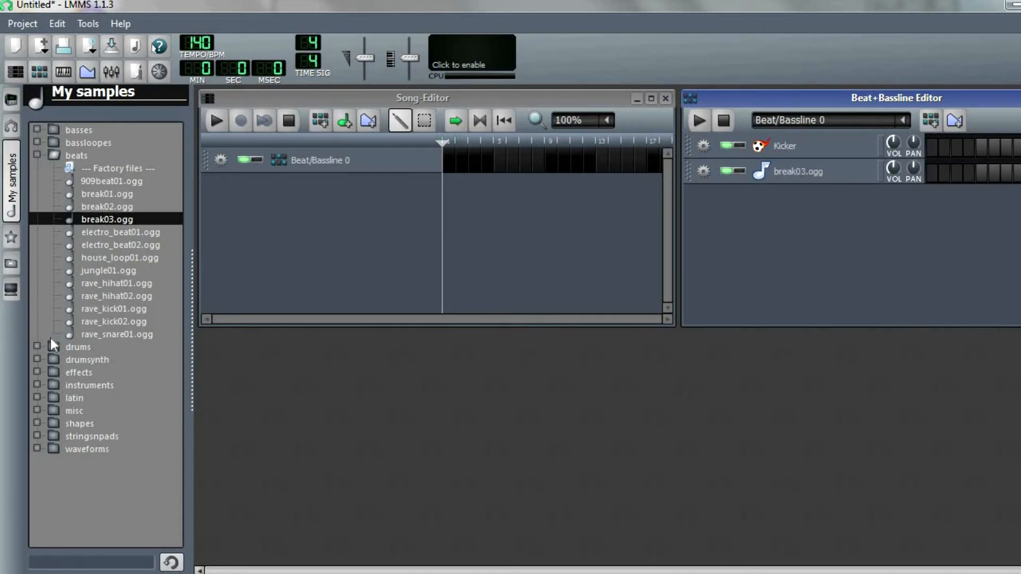
- Activate the Kicker's first step and break03.ogg's fifth step, and audition the beat
click(932, 147)
click(981, 173)
click(699, 121)
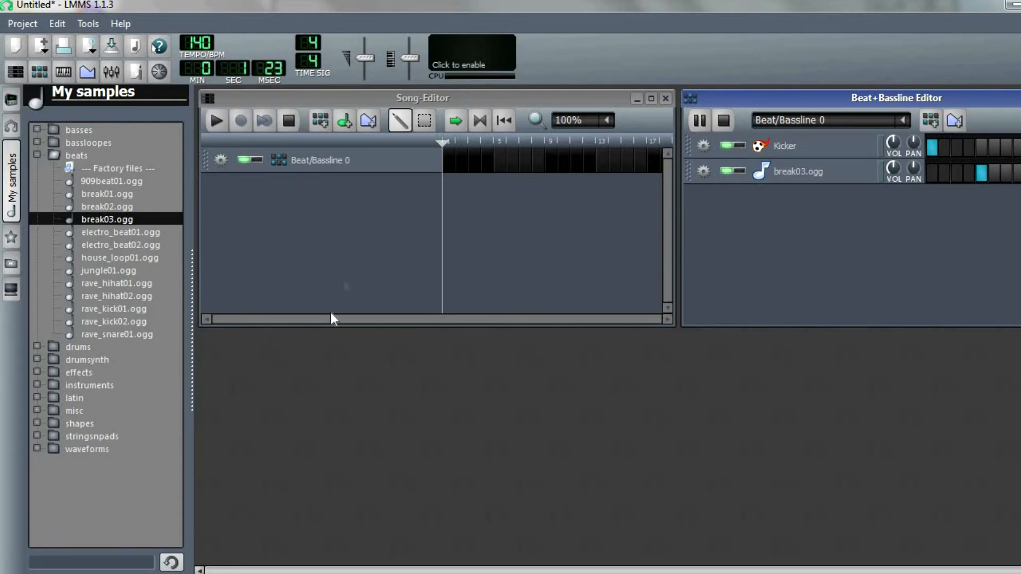
click(732, 126)
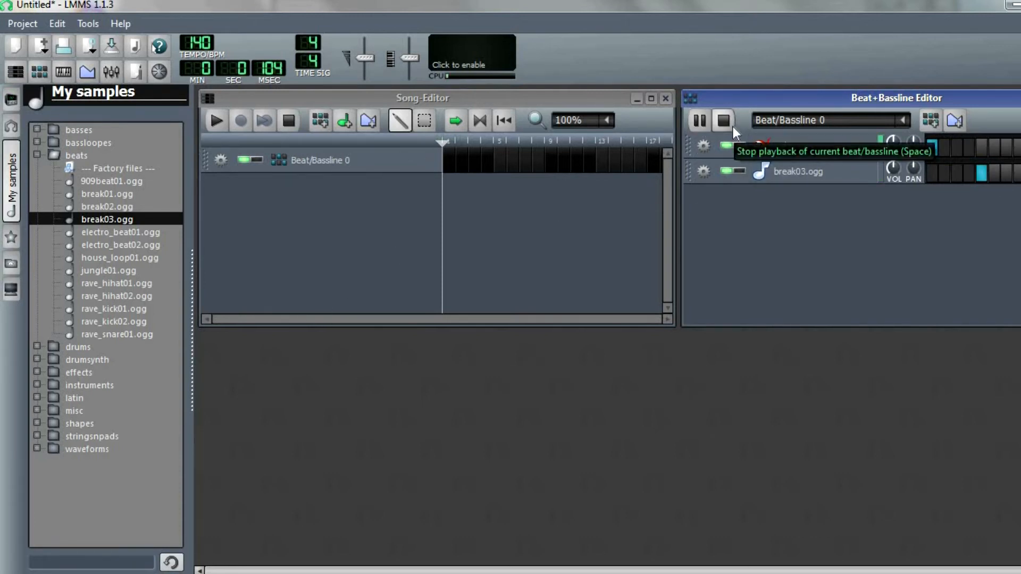
- Expand the drums folder in place of beats and audition kick_hardcore01.ogg, kick_soft02.ogg and rim01.ogg
click(47, 347)
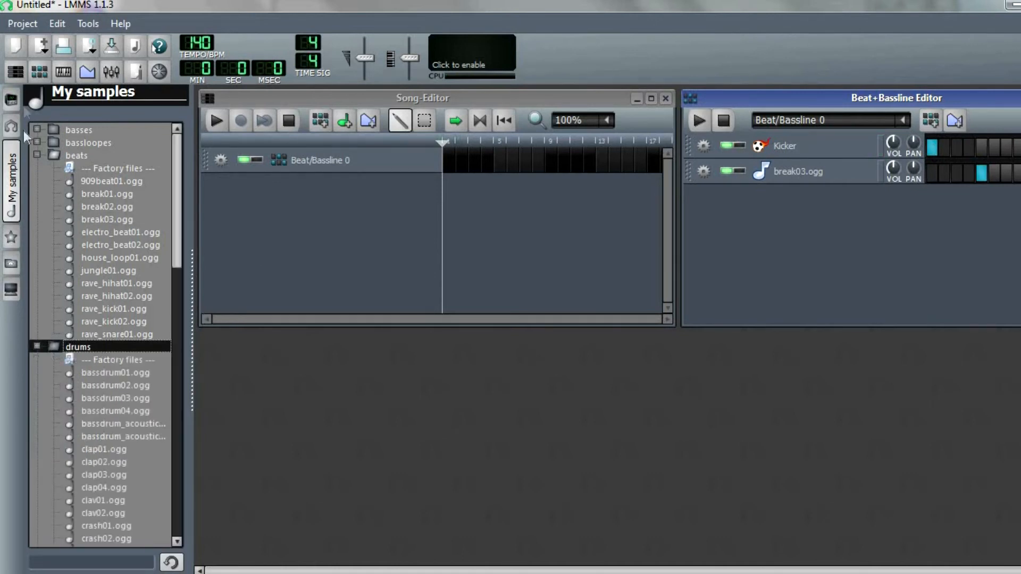
click(38, 153)
drag(176, 196, 187, 324)
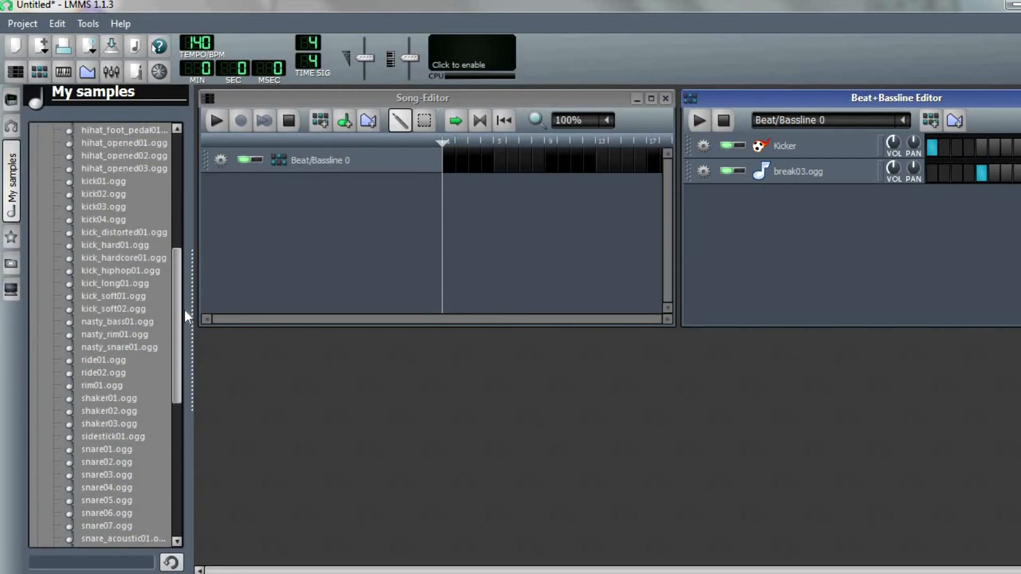
click(100, 258)
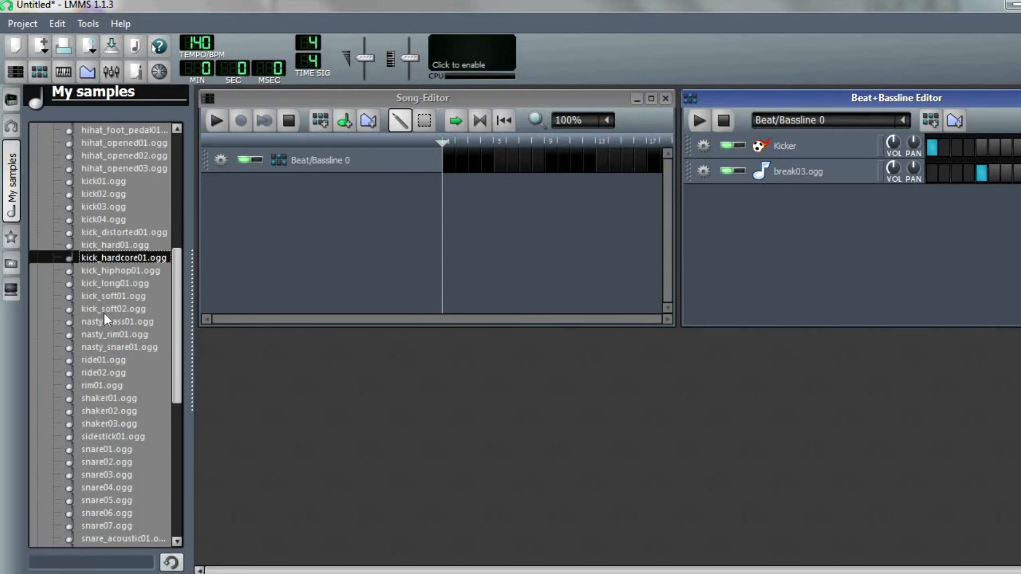
click(104, 313)
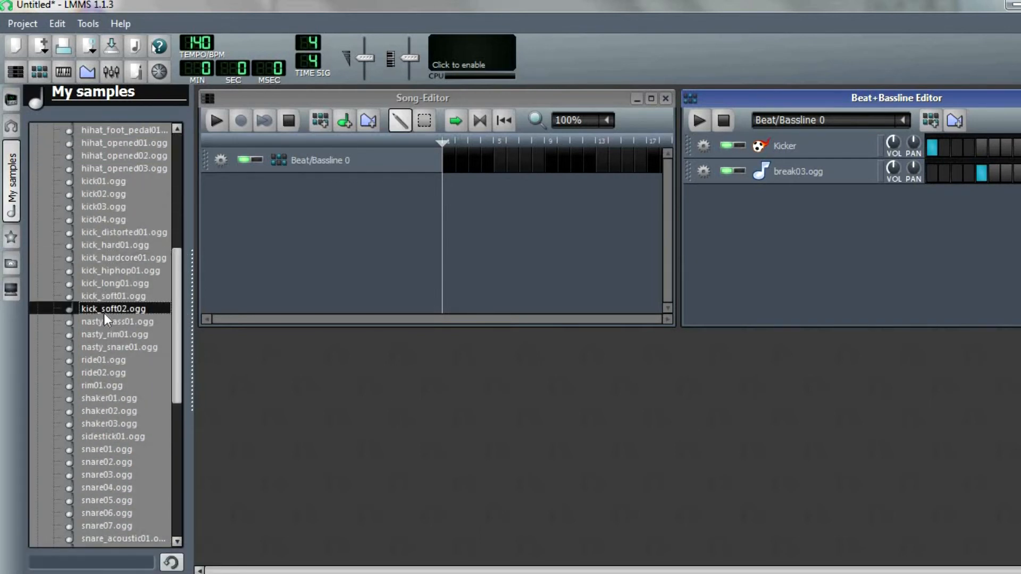
click(97, 385)
drag(176, 365, 179, 452)
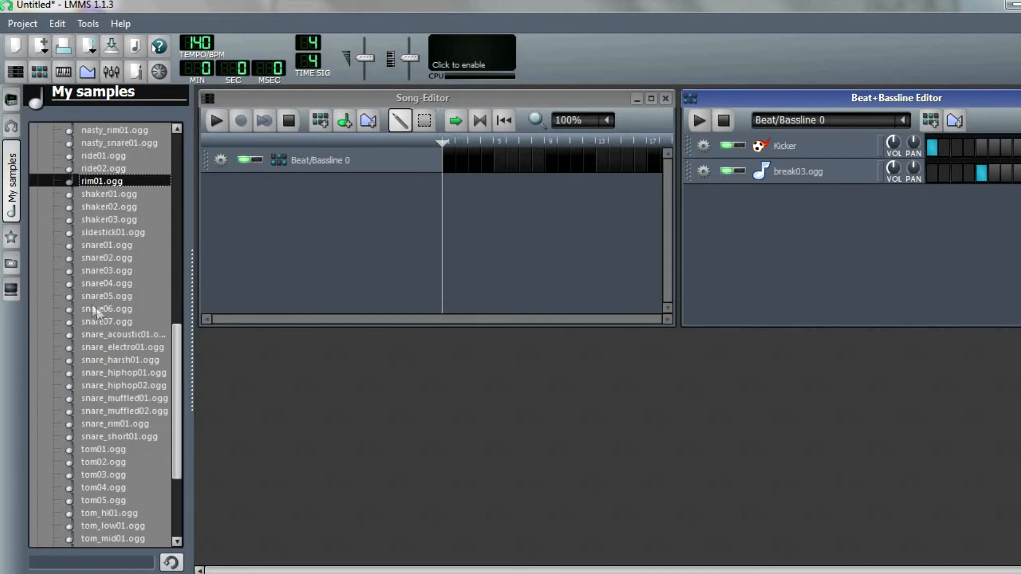
- Add snare06.ogg as a track to Beat/Bassline 0, activate its eighth step and audition the beat
click(97, 308)
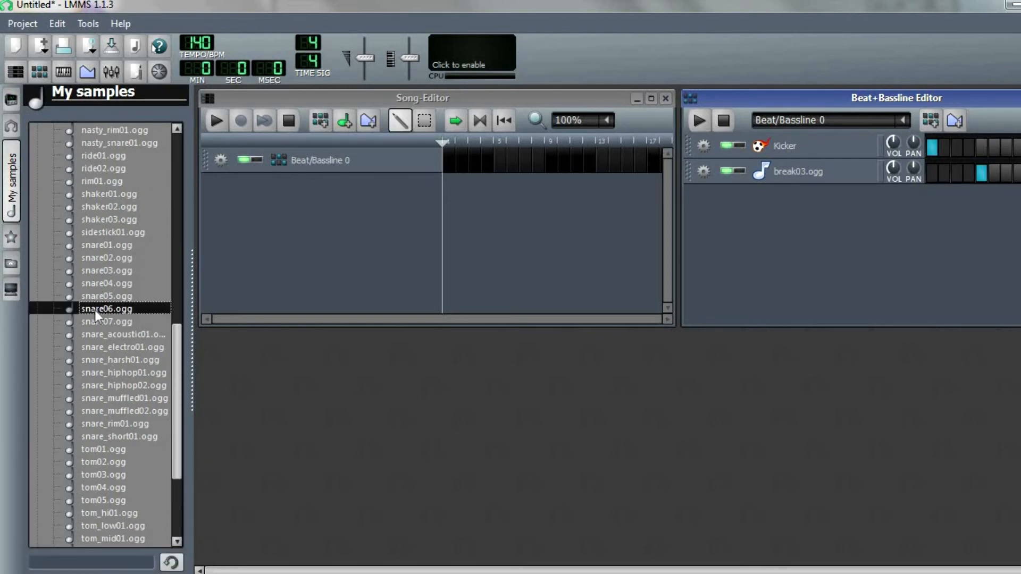
double_click(95, 310)
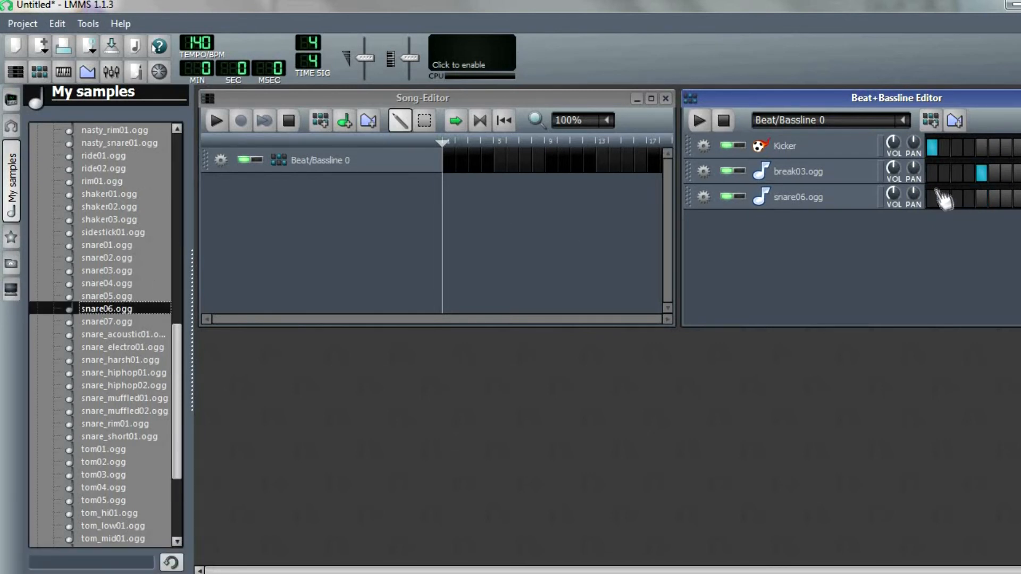
click(1016, 199)
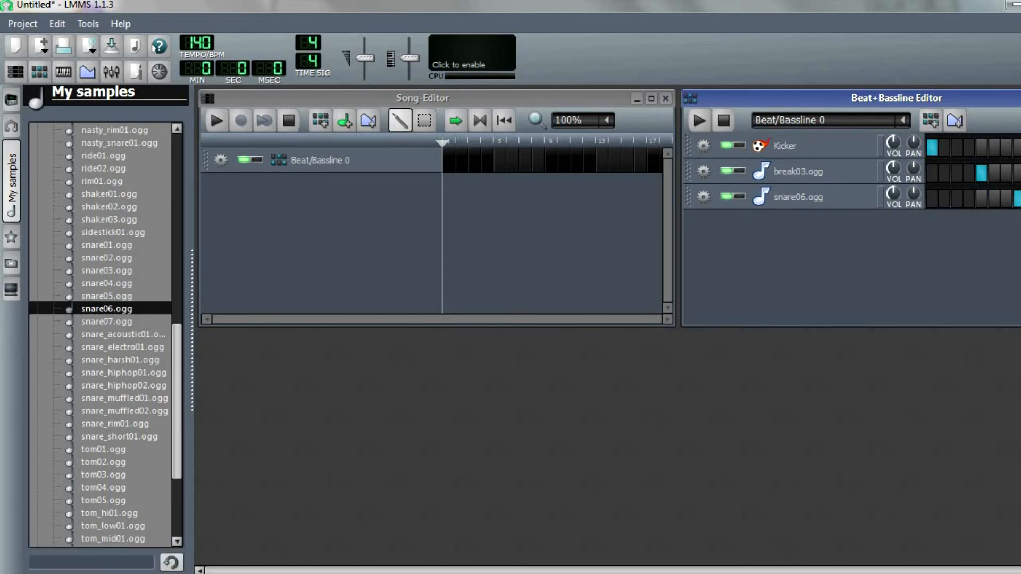
click(707, 127)
click(699, 123)
click(724, 120)
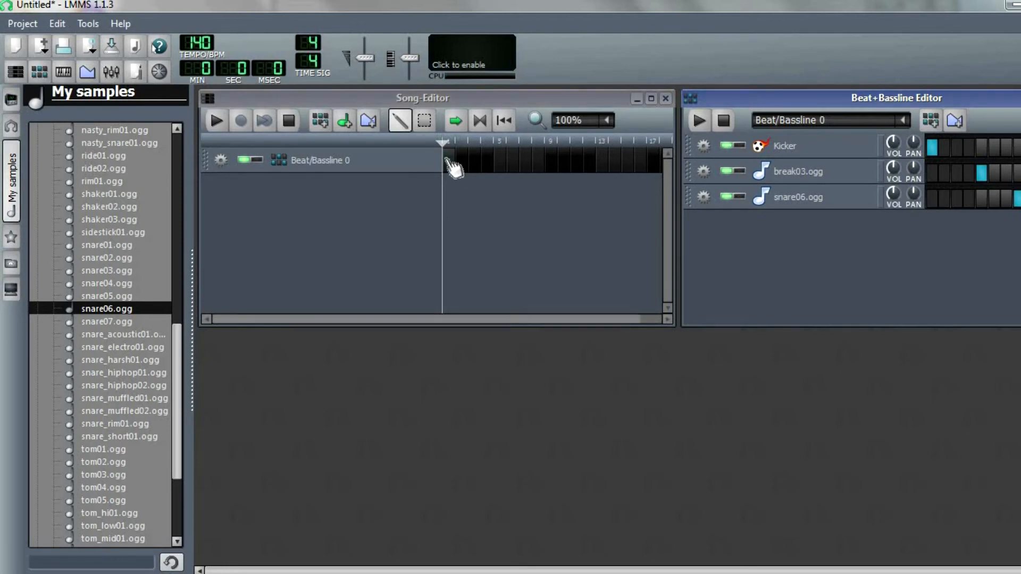
- Place a Beat/Bassline 0 block in the song's first bar and play the song
click(447, 161)
click(216, 120)
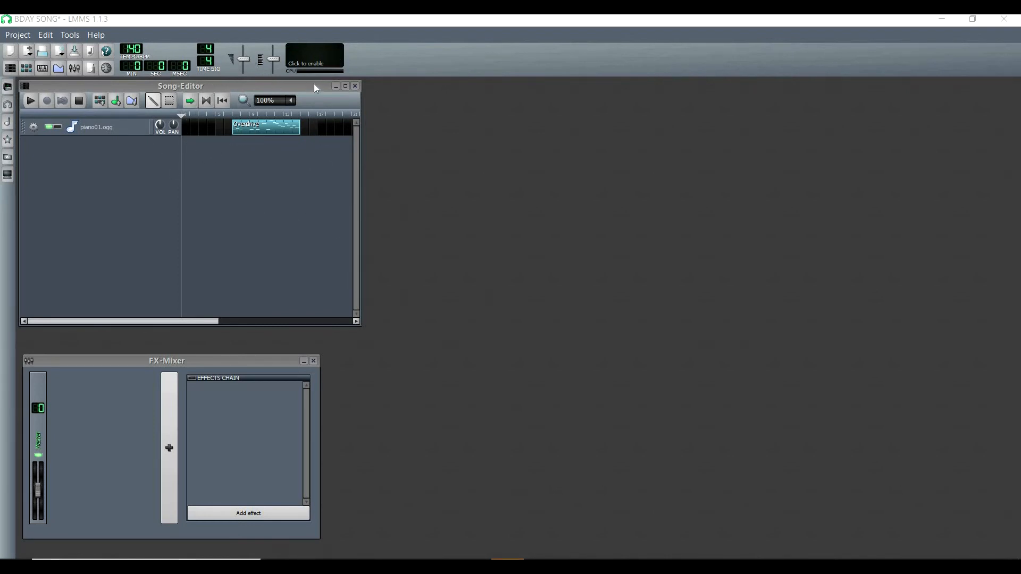
- In BDAY SONG, open the misc folder in My samples, audition applause01.ogg and add it as a Song-Editor track
click(8, 140)
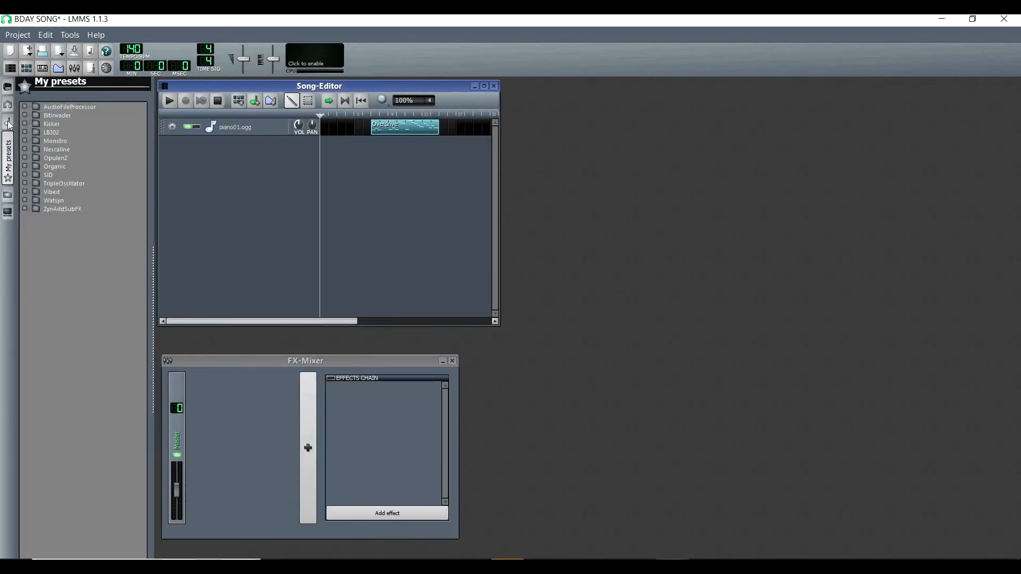
click(8, 124)
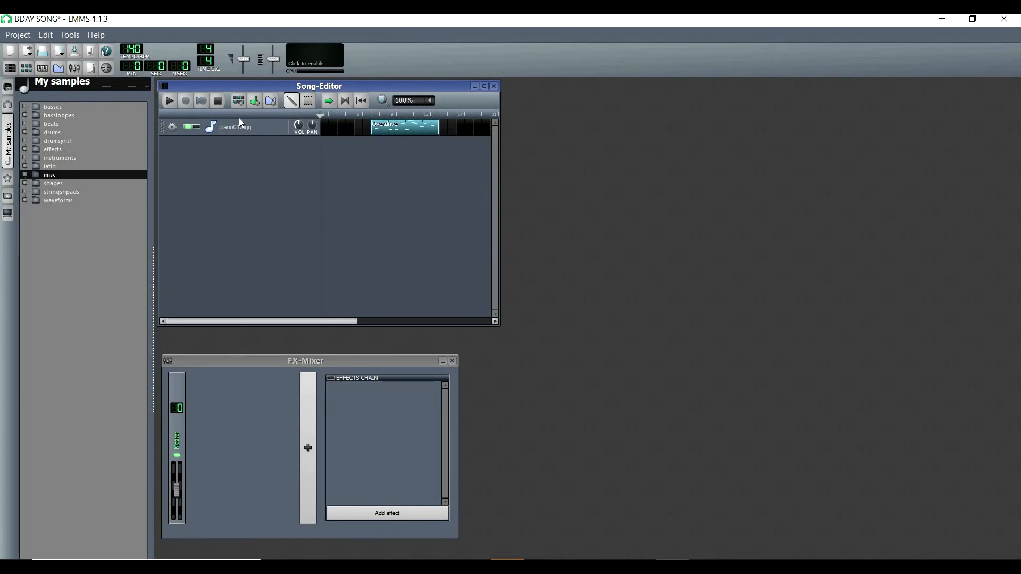
double_click(72, 175)
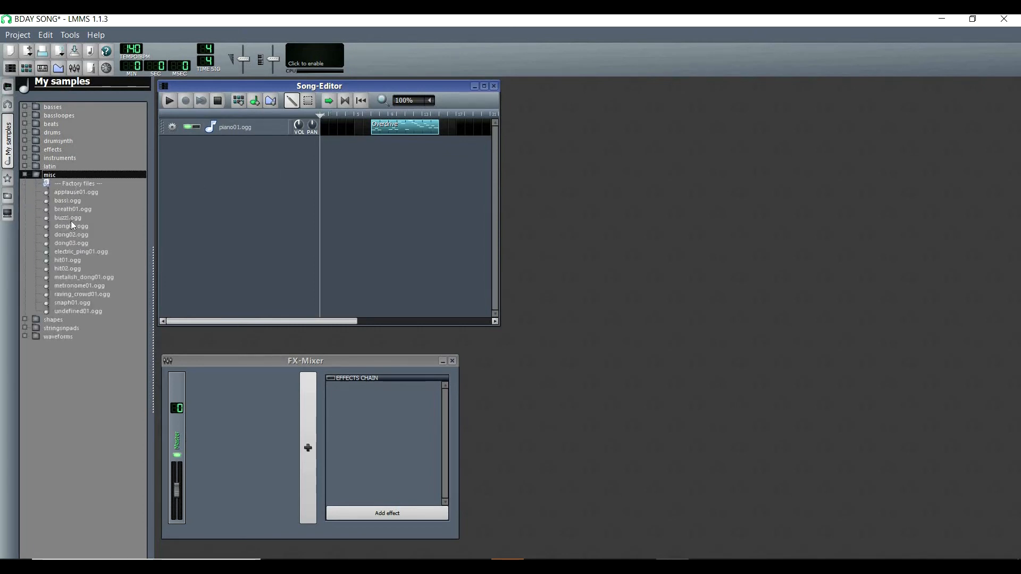
click(76, 193)
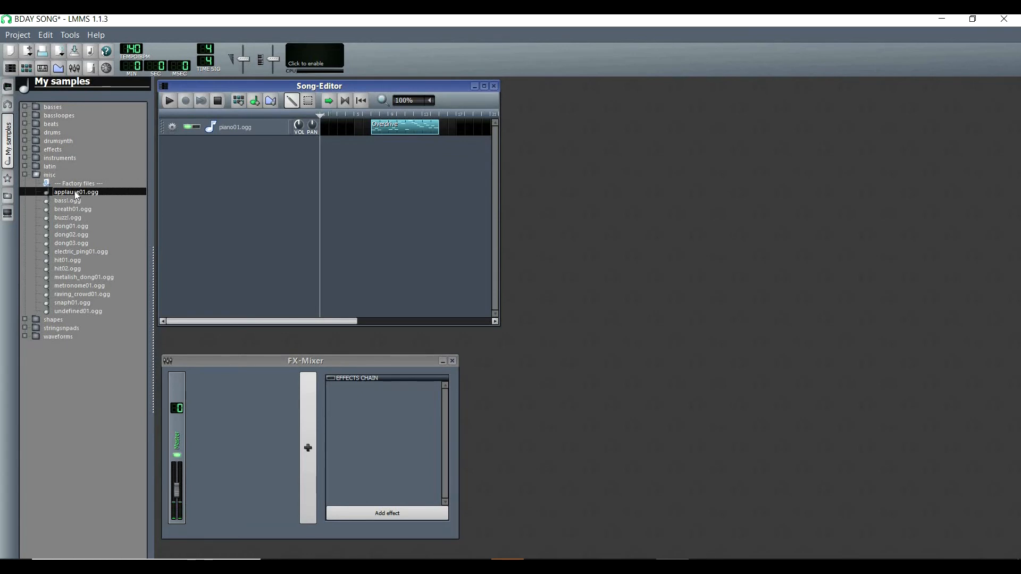
drag(78, 190, 186, 160)
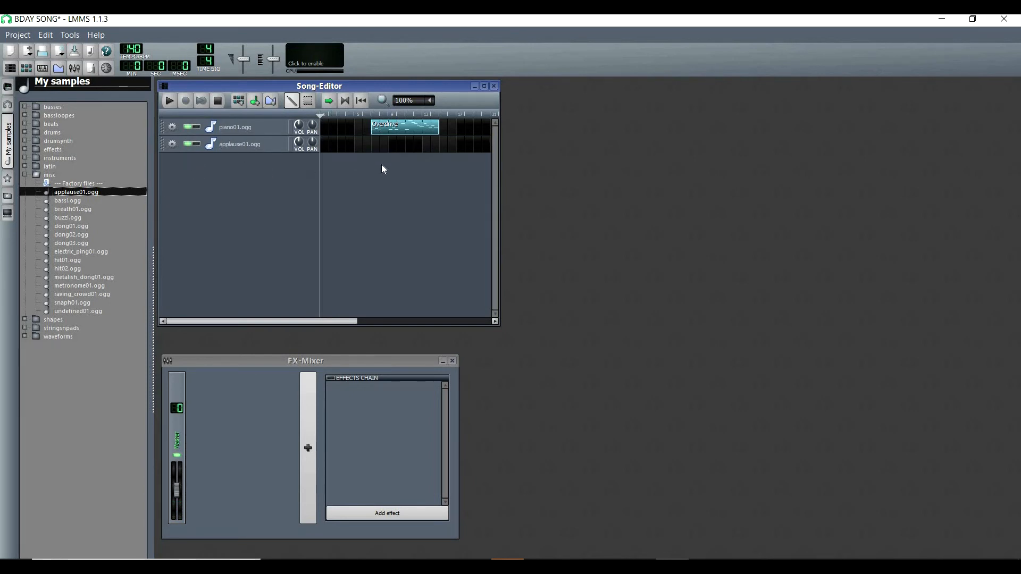
- Open a pattern on the applause01.ogg track, just before the piano pattern, in the Piano-Roll
click(349, 147)
right_click(350, 148)
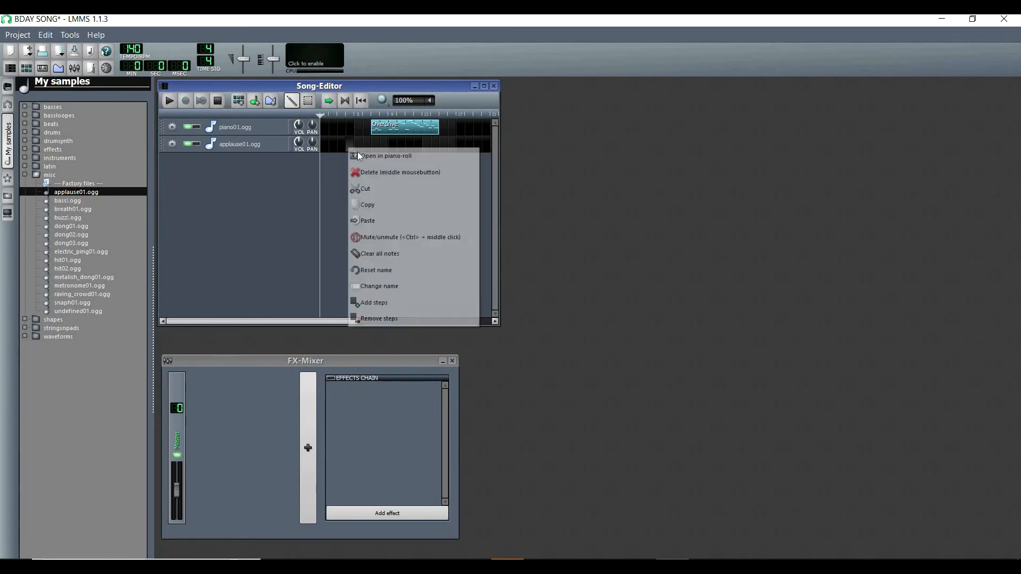
click(362, 156)
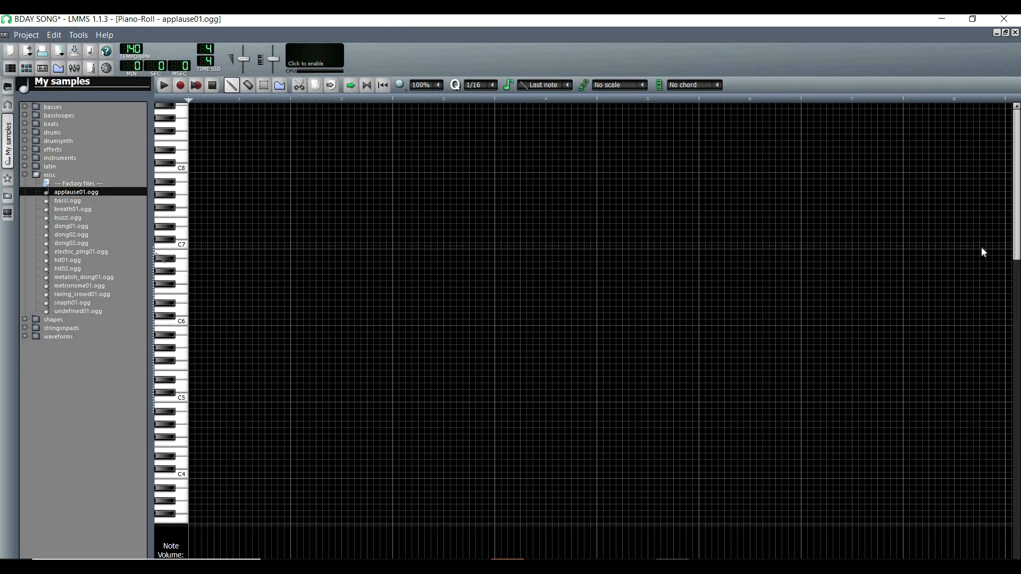
- Draw three equally long C5 notes in the applause01.ogg pattern, one in each of the first three bars, lengthening the first one before adding the others
scroll(1000, 202, down, 4)
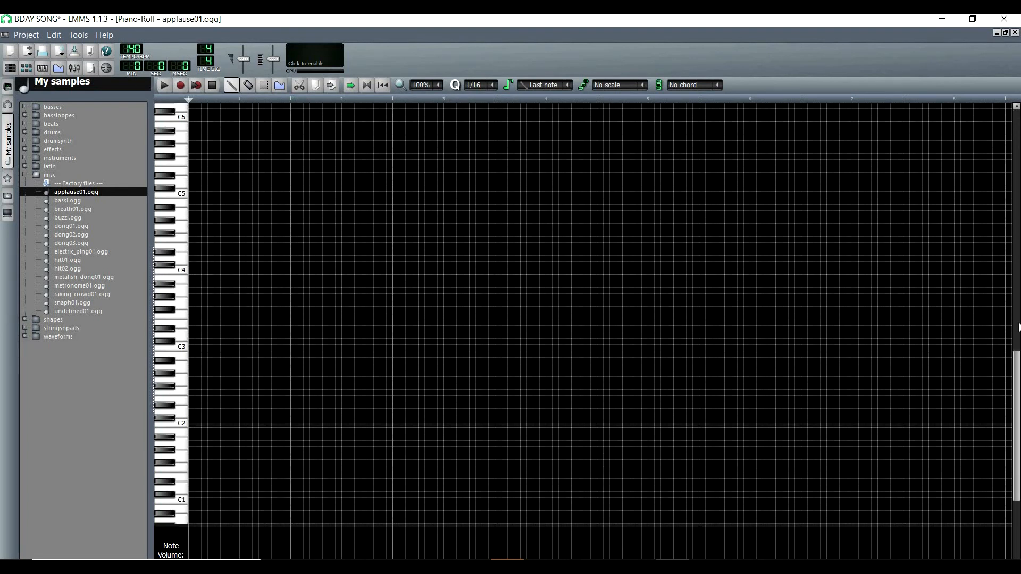
scroll(1005, 436, down, 8)
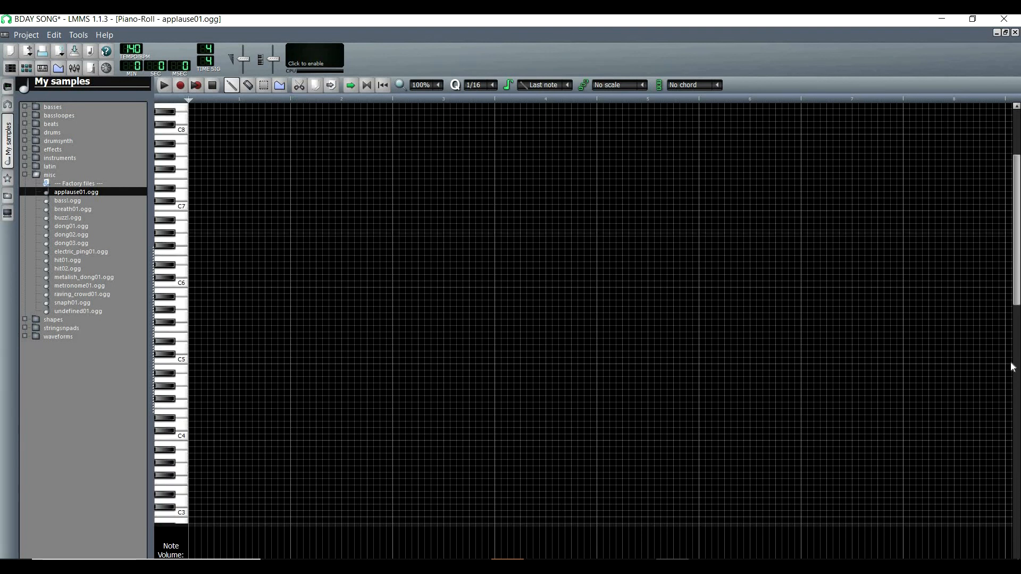
scroll(1009, 251, up, 4)
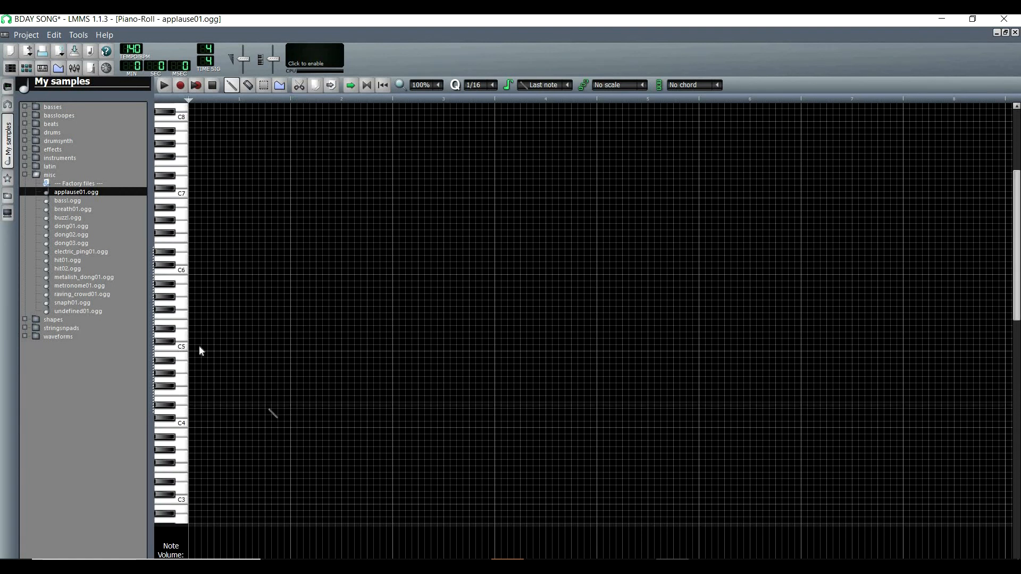
click(213, 349)
drag(213, 349, 230, 360)
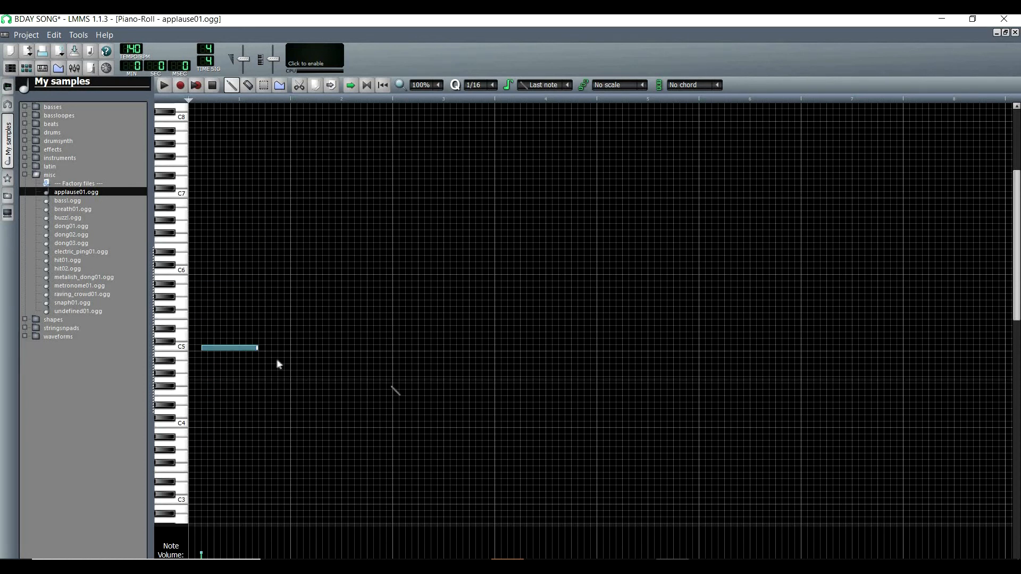
drag(262, 348, 494, 348)
drag(644, 330, 266, 363)
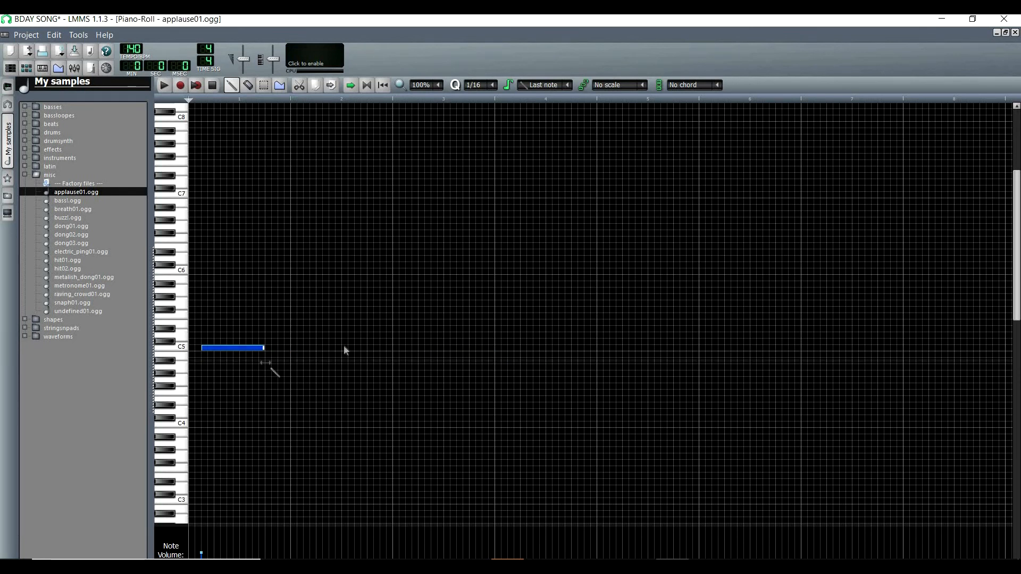
click(305, 348)
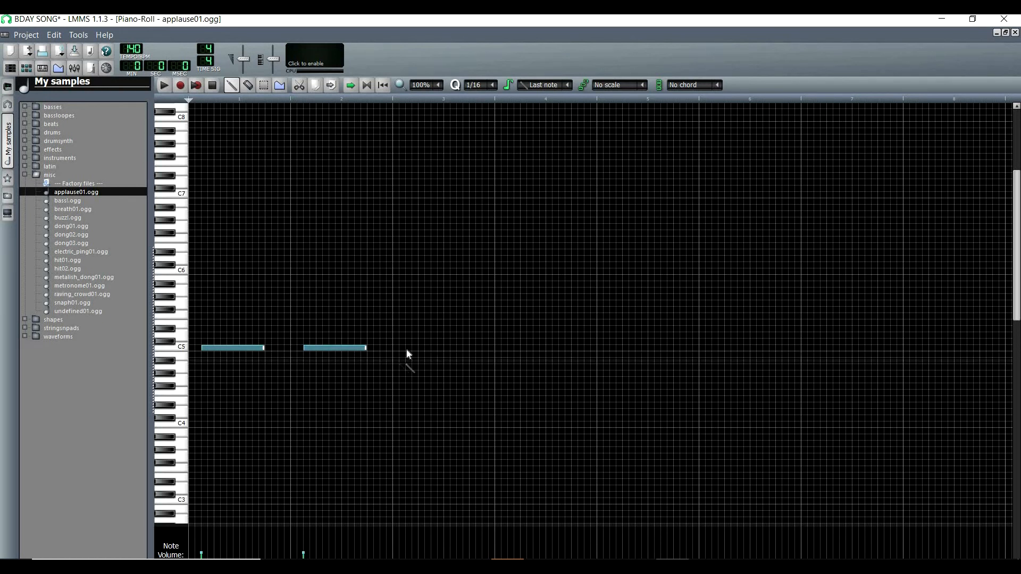
click(407, 348)
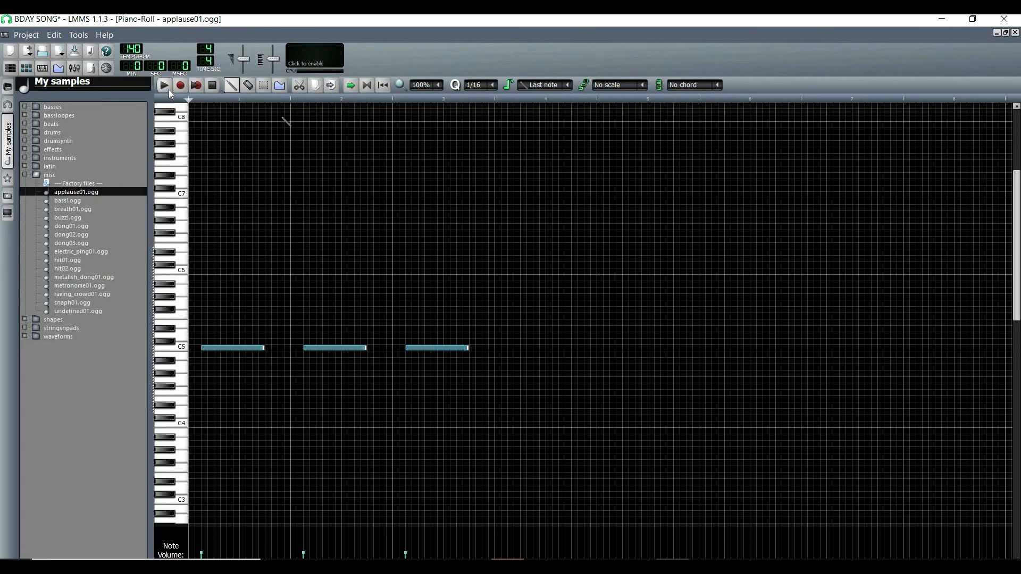
- Play the applause01.ogg pattern in the Piano-Roll, stop playback and close the Piano-Roll
click(169, 90)
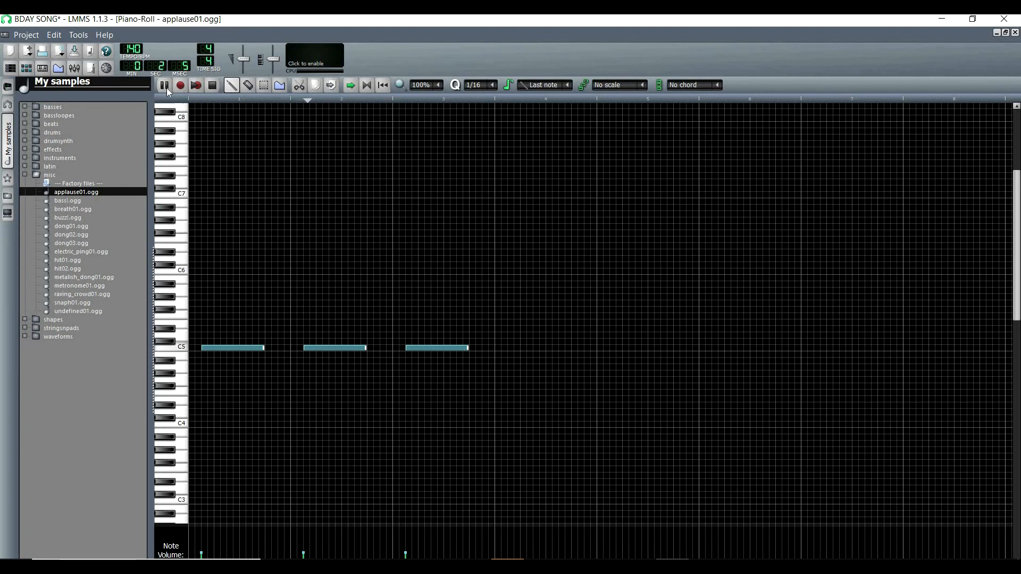
key(space)
click(1015, 33)
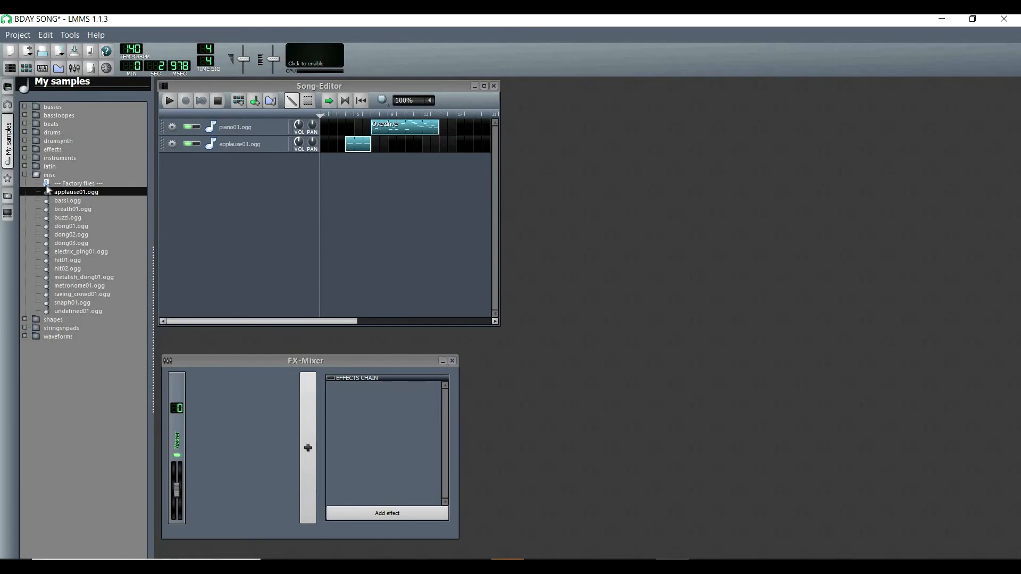
- Collapse the misc folder, open drums in My samples, audition the clap samples and add clap01.ogg as a Song-Editor track
double_click(49, 175)
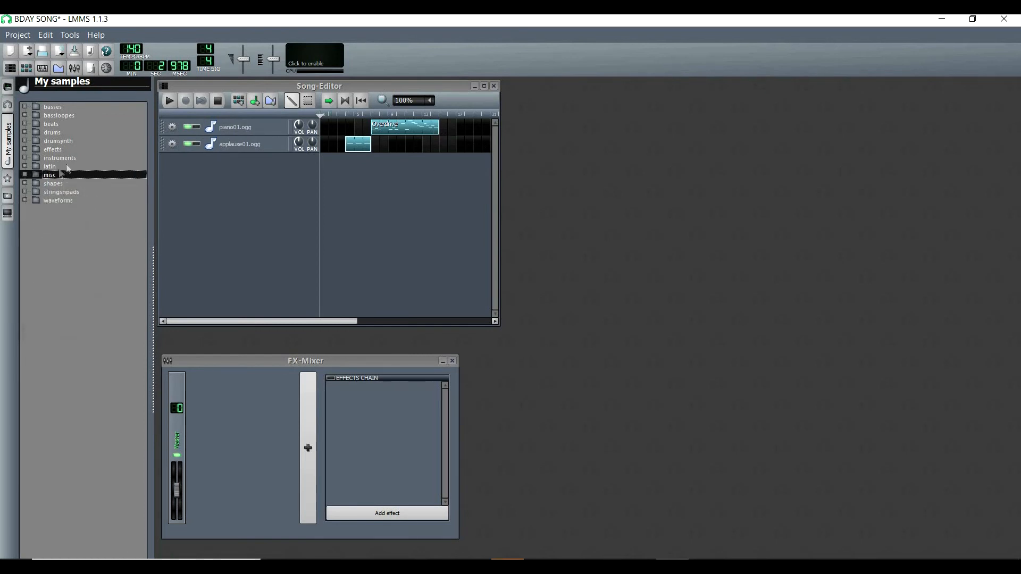
double_click(49, 133)
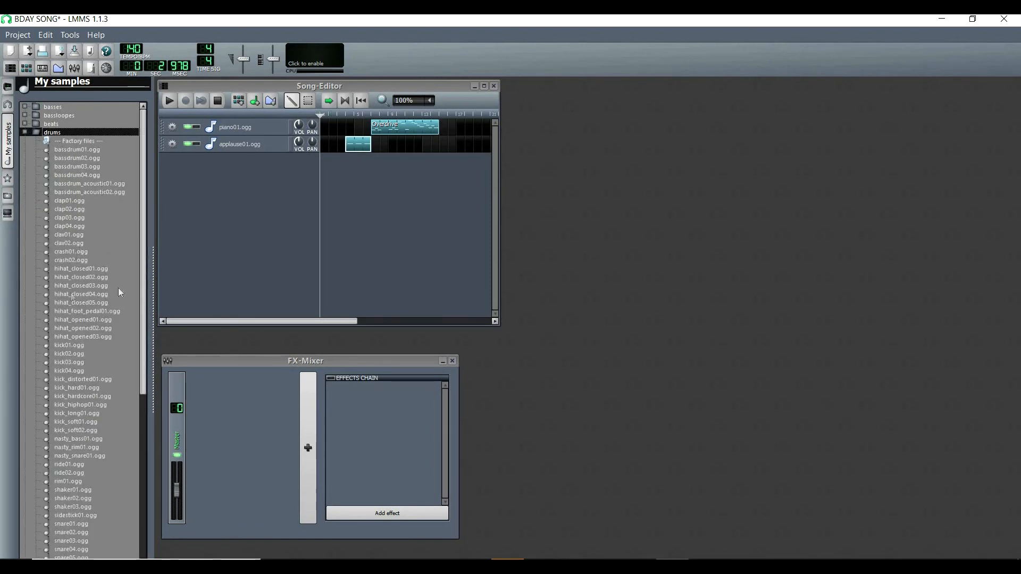
click(57, 200)
click(59, 212)
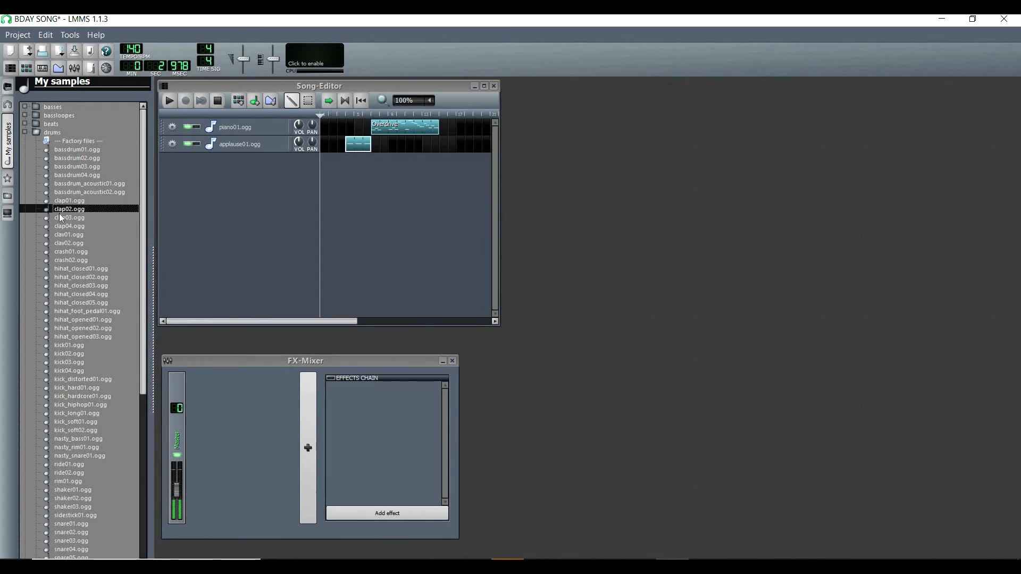
click(59, 217)
click(63, 225)
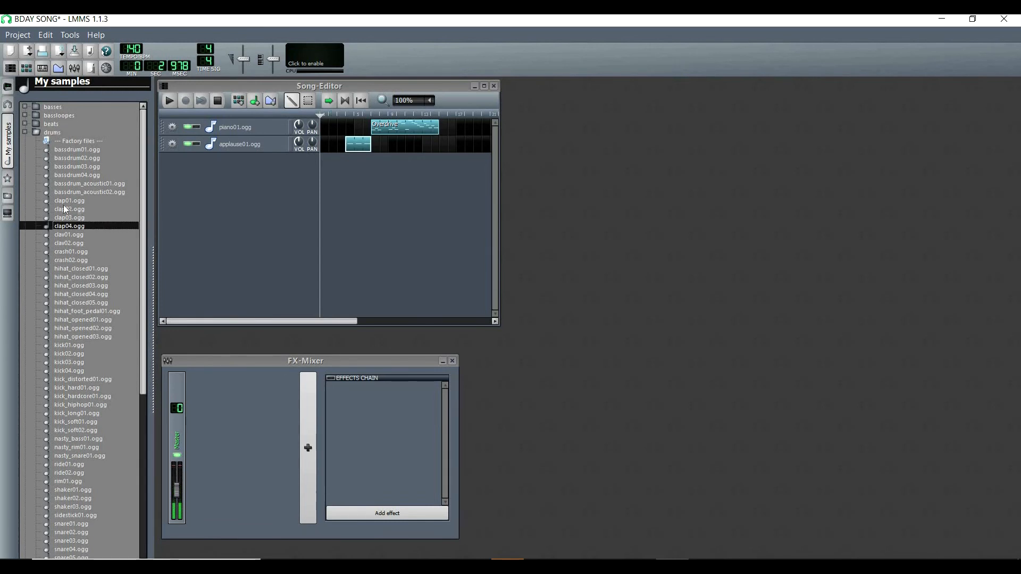
drag(108, 222, 228, 225)
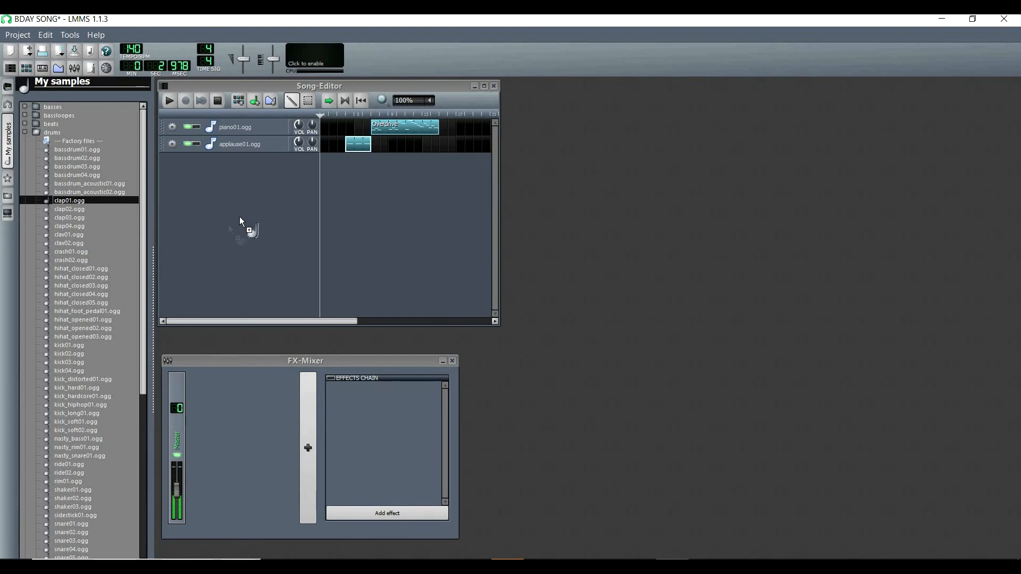
drag(232, 180, 233, 180)
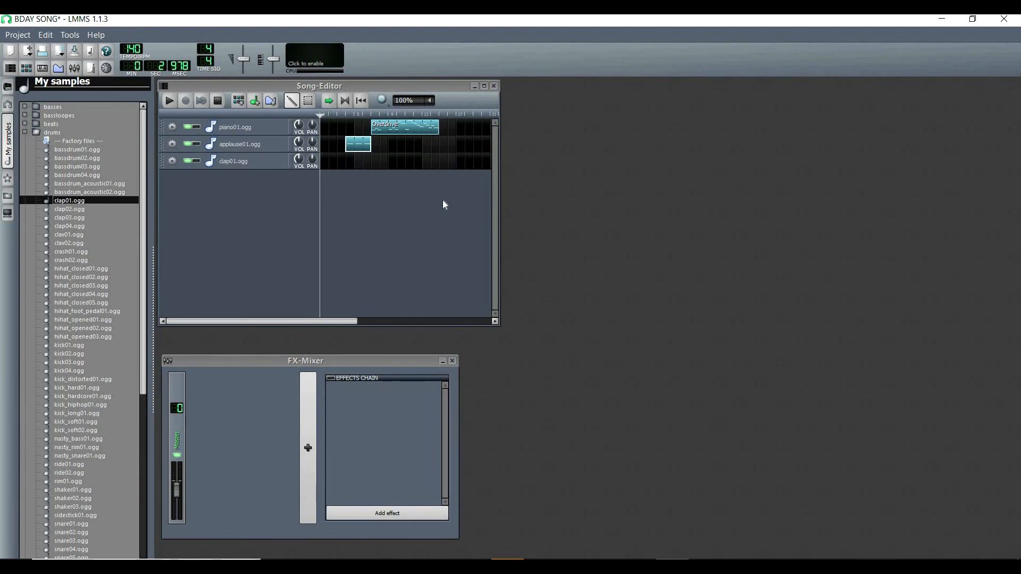
- Open a pattern on the clap01.ogg track, just after the end of the piano pattern, in the Piano-Roll
click(442, 162)
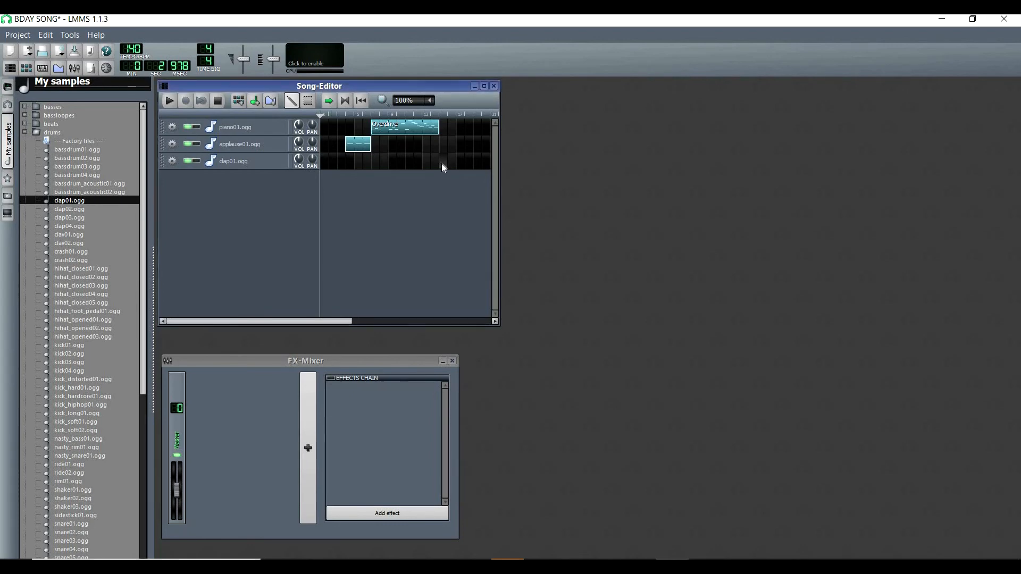
right_click(441, 163)
click(458, 172)
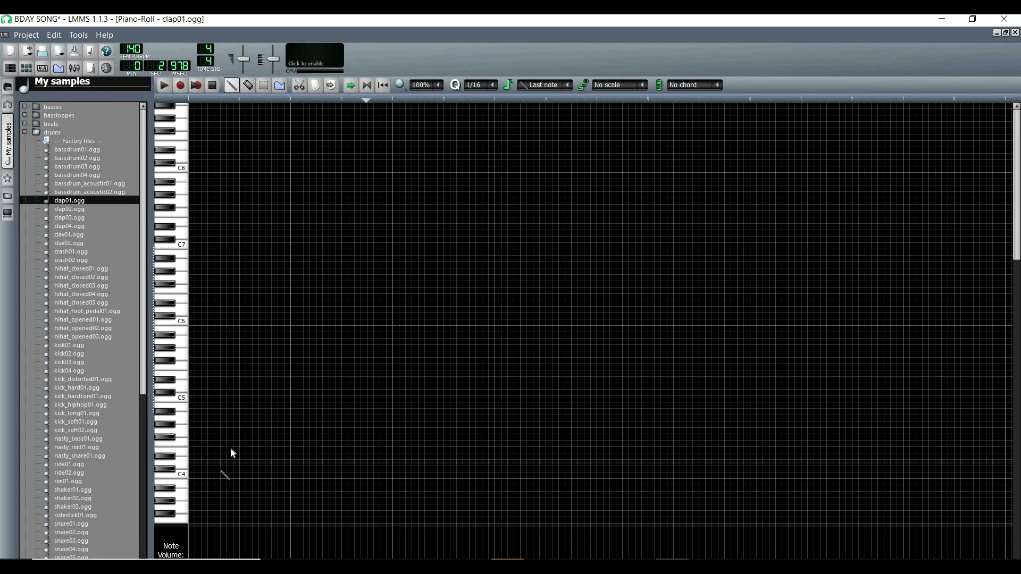
- Draw three equally short, consecutive notes just above C4 in the clap01.ogg pattern, the middle one a semitone higher, and play the pattern
drag(211, 463, 273, 463)
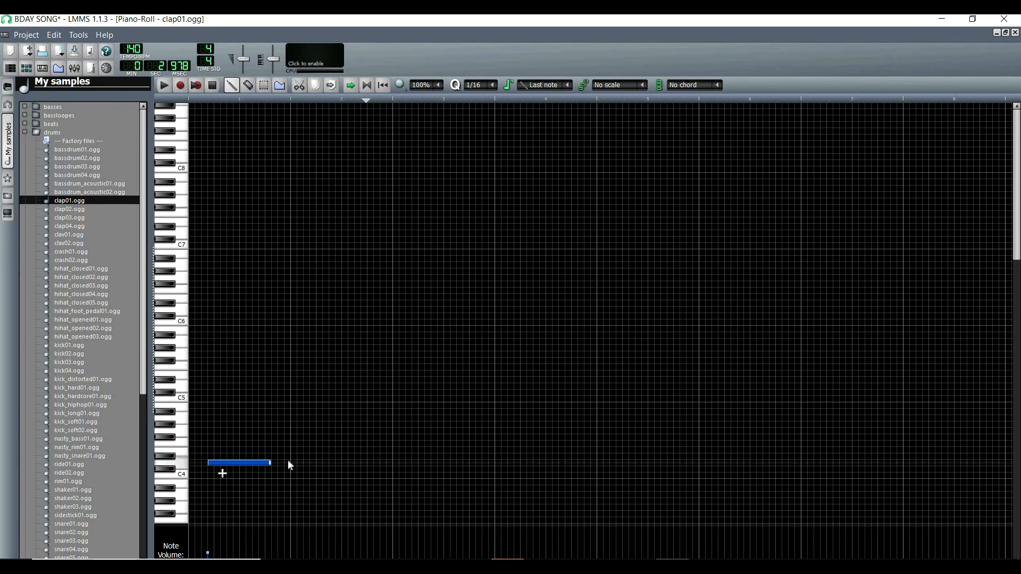
drag(271, 463, 208, 471)
click(236, 463)
click(267, 470)
click(223, 471)
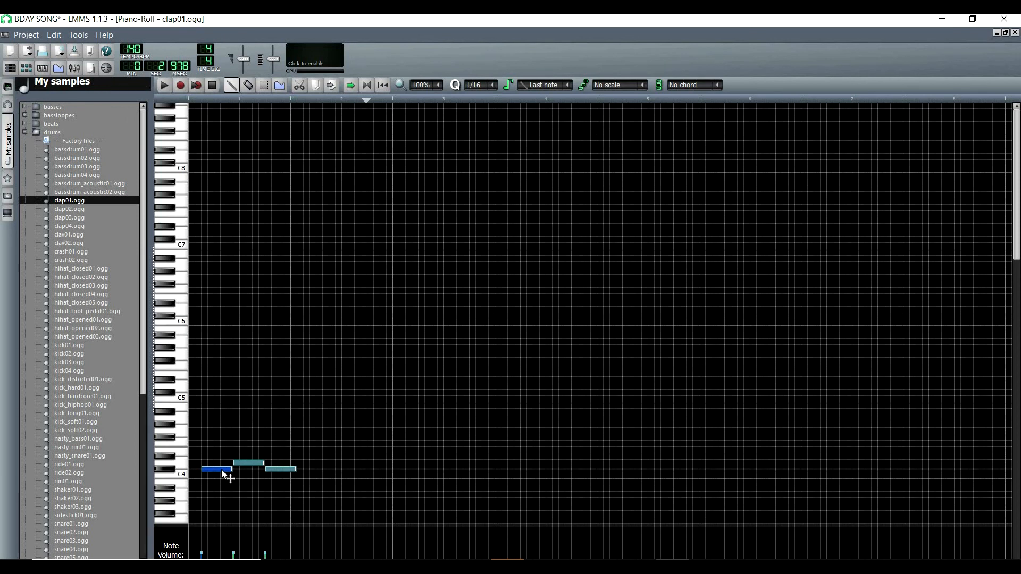
key(space)
click(164, 93)
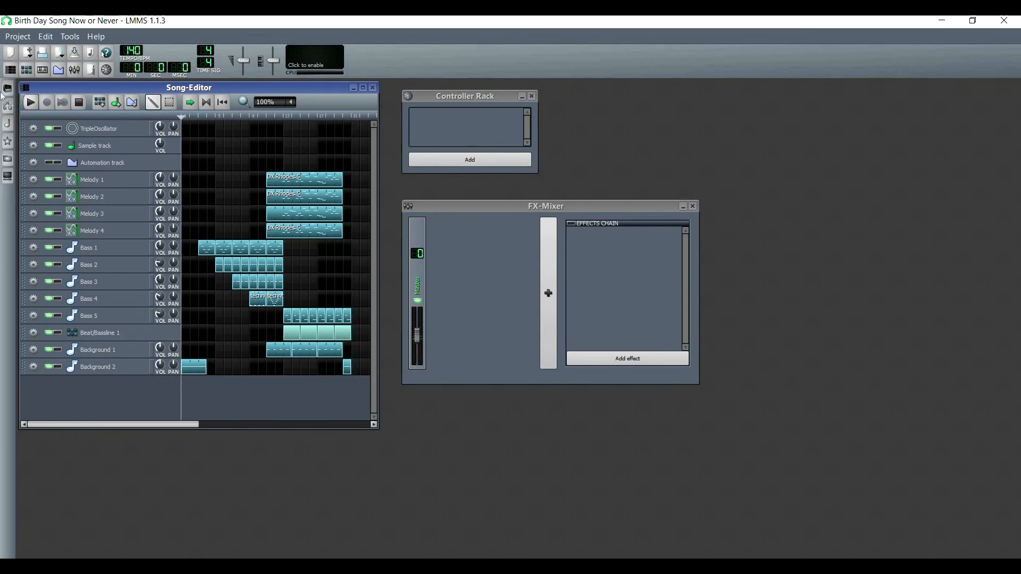
- Play the finished Birth Day Song Now or Never project from the start in the Song-Editor
click(32, 102)
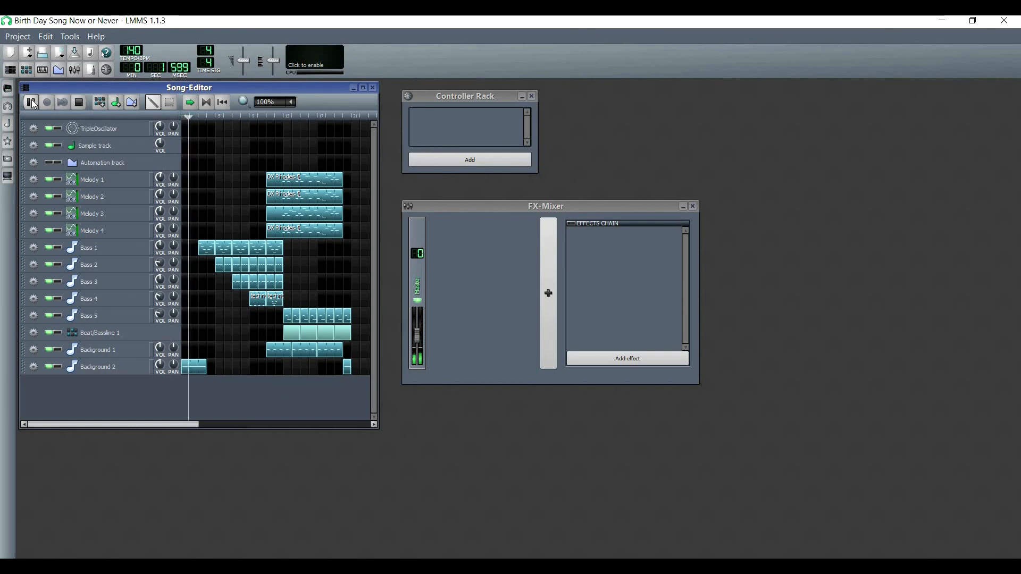